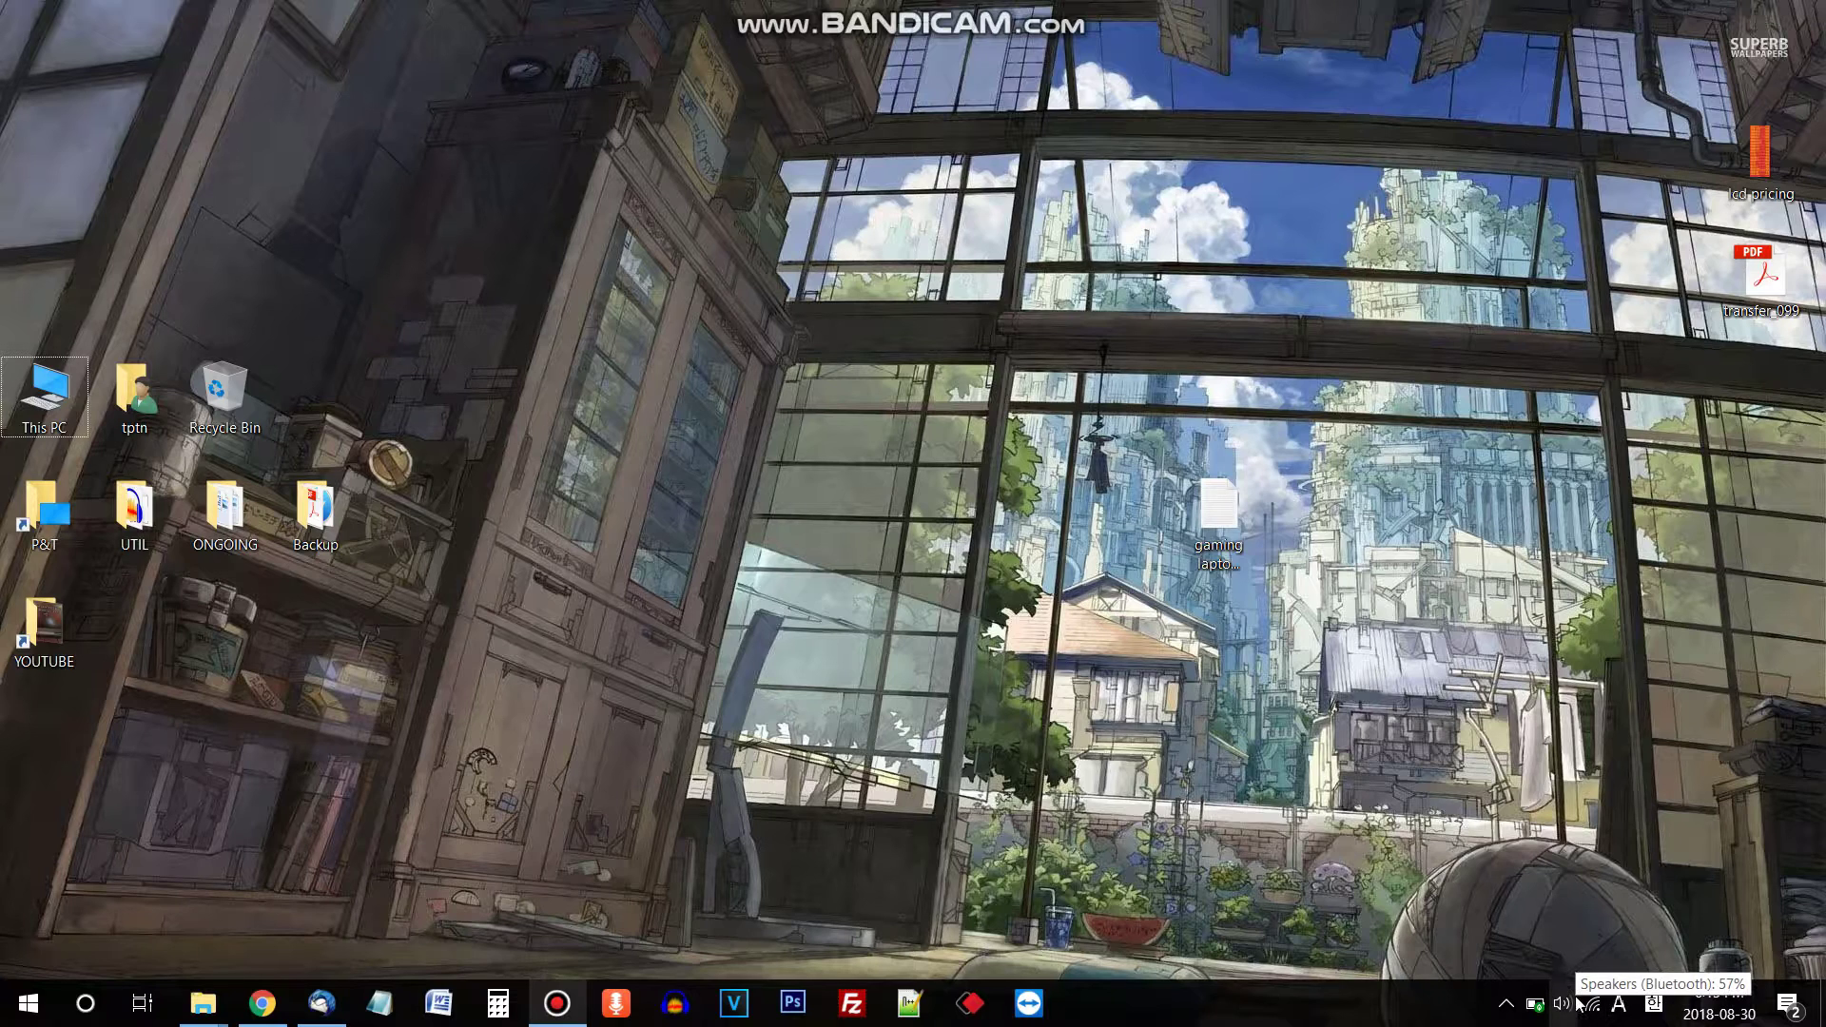
# Step: Lower the Sony speakers' volume from 57 to 49 in the taskbar volume flyout
pyautogui.click(1569, 1006)
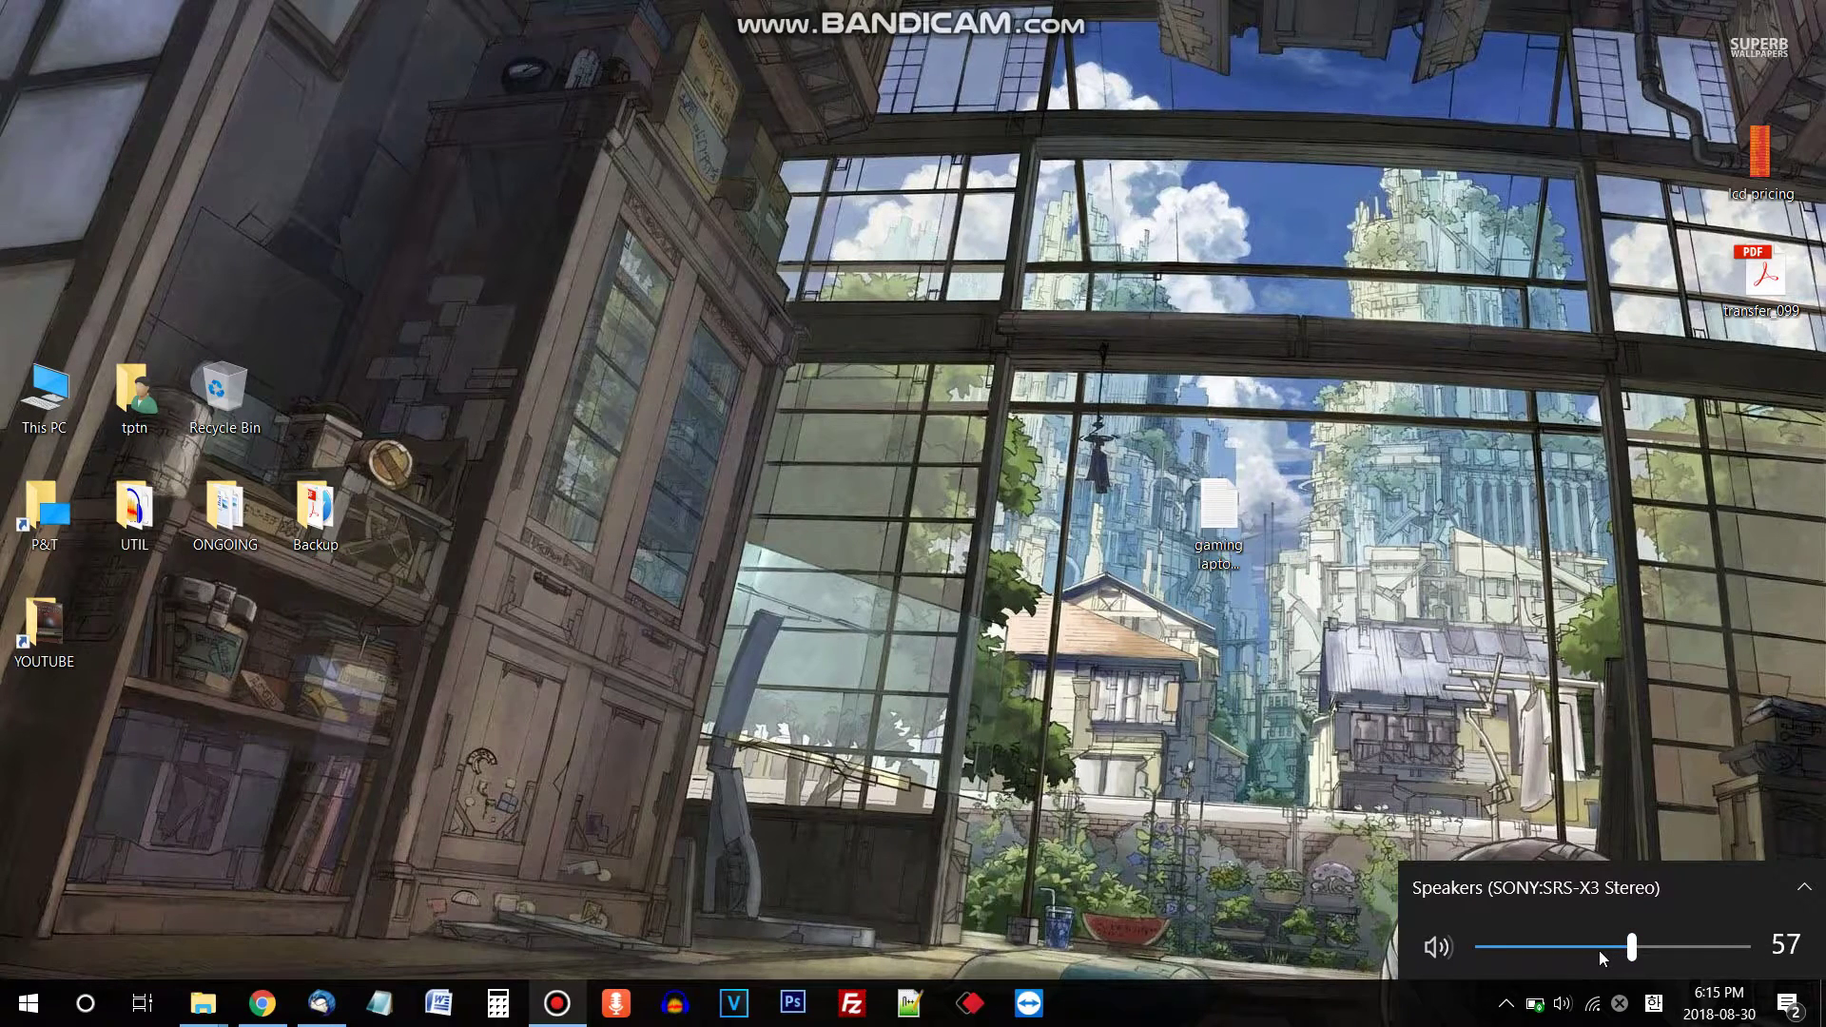
pyautogui.scroll(-8, 1599, 950)
pyautogui.scroll(-10, 1599, 950)
pyautogui.scroll(-5, 1600, 951)
pyautogui.moveTo(1613, 951); pyautogui.dragTo(1766, 966)
pyautogui.click(1612, 953)
pyautogui.click(1491, 706)
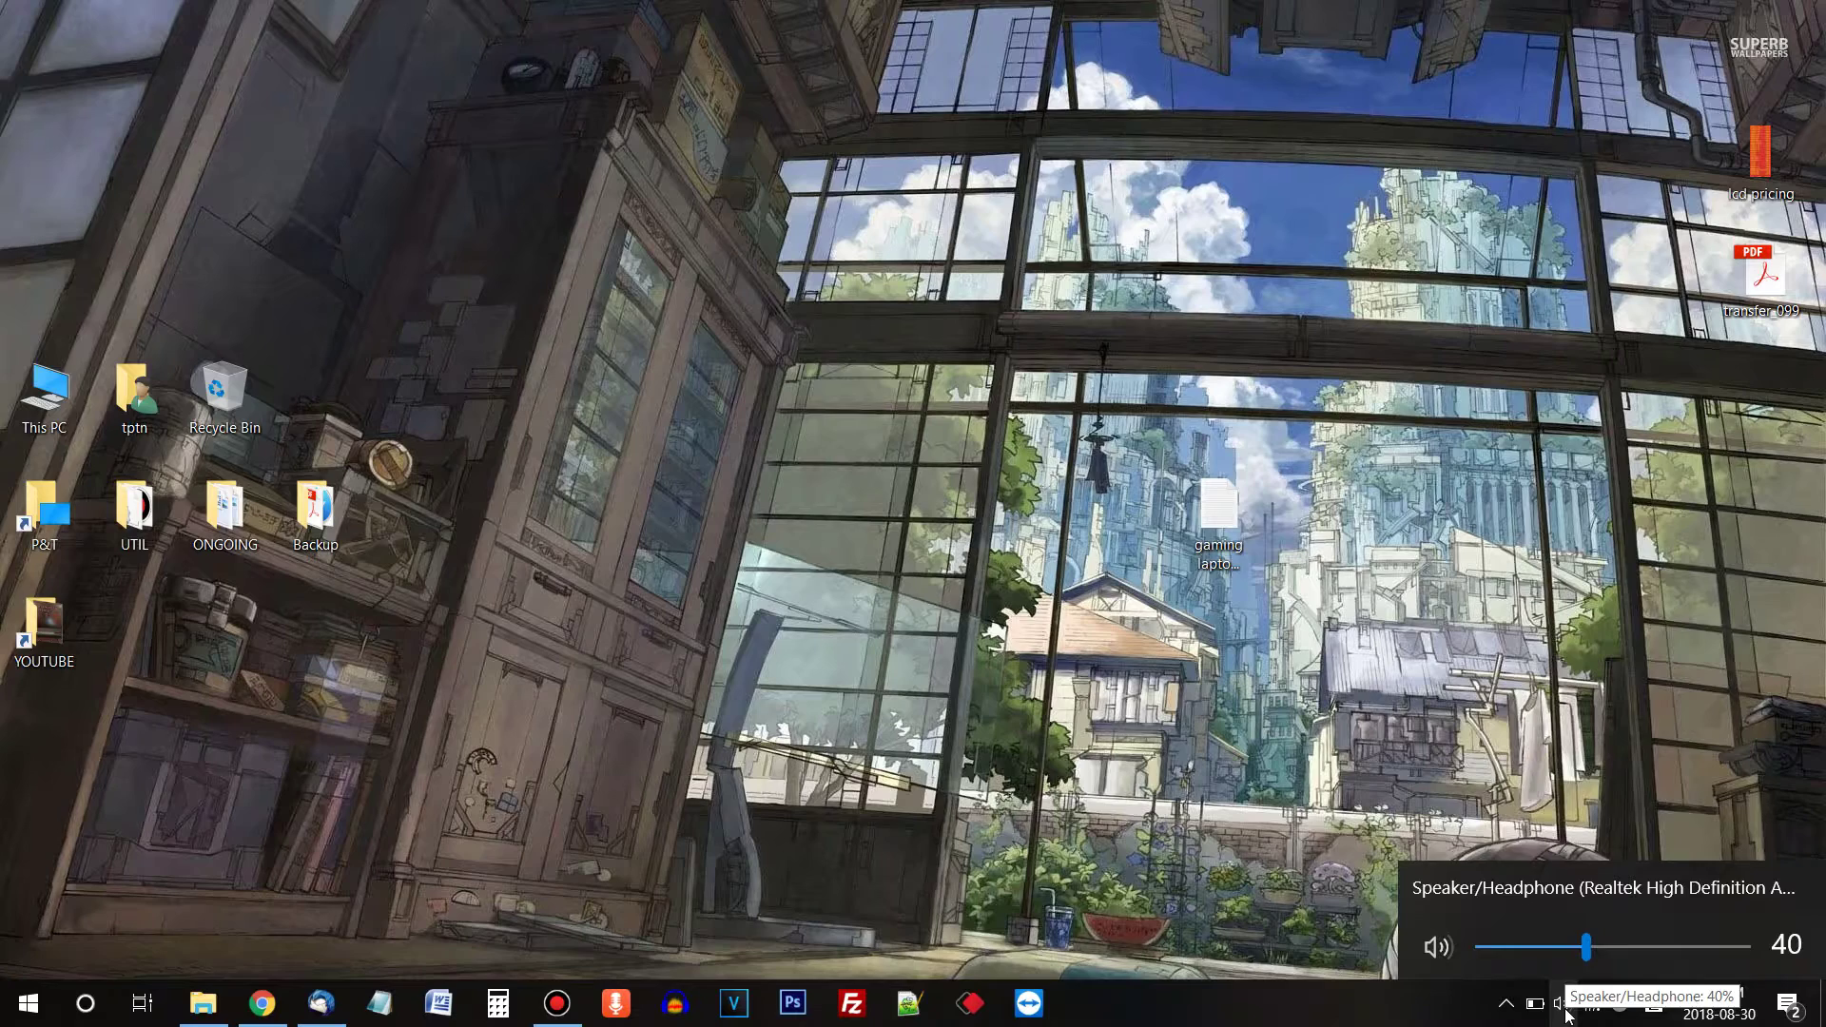
pyautogui.rightClick(1569, 1013)
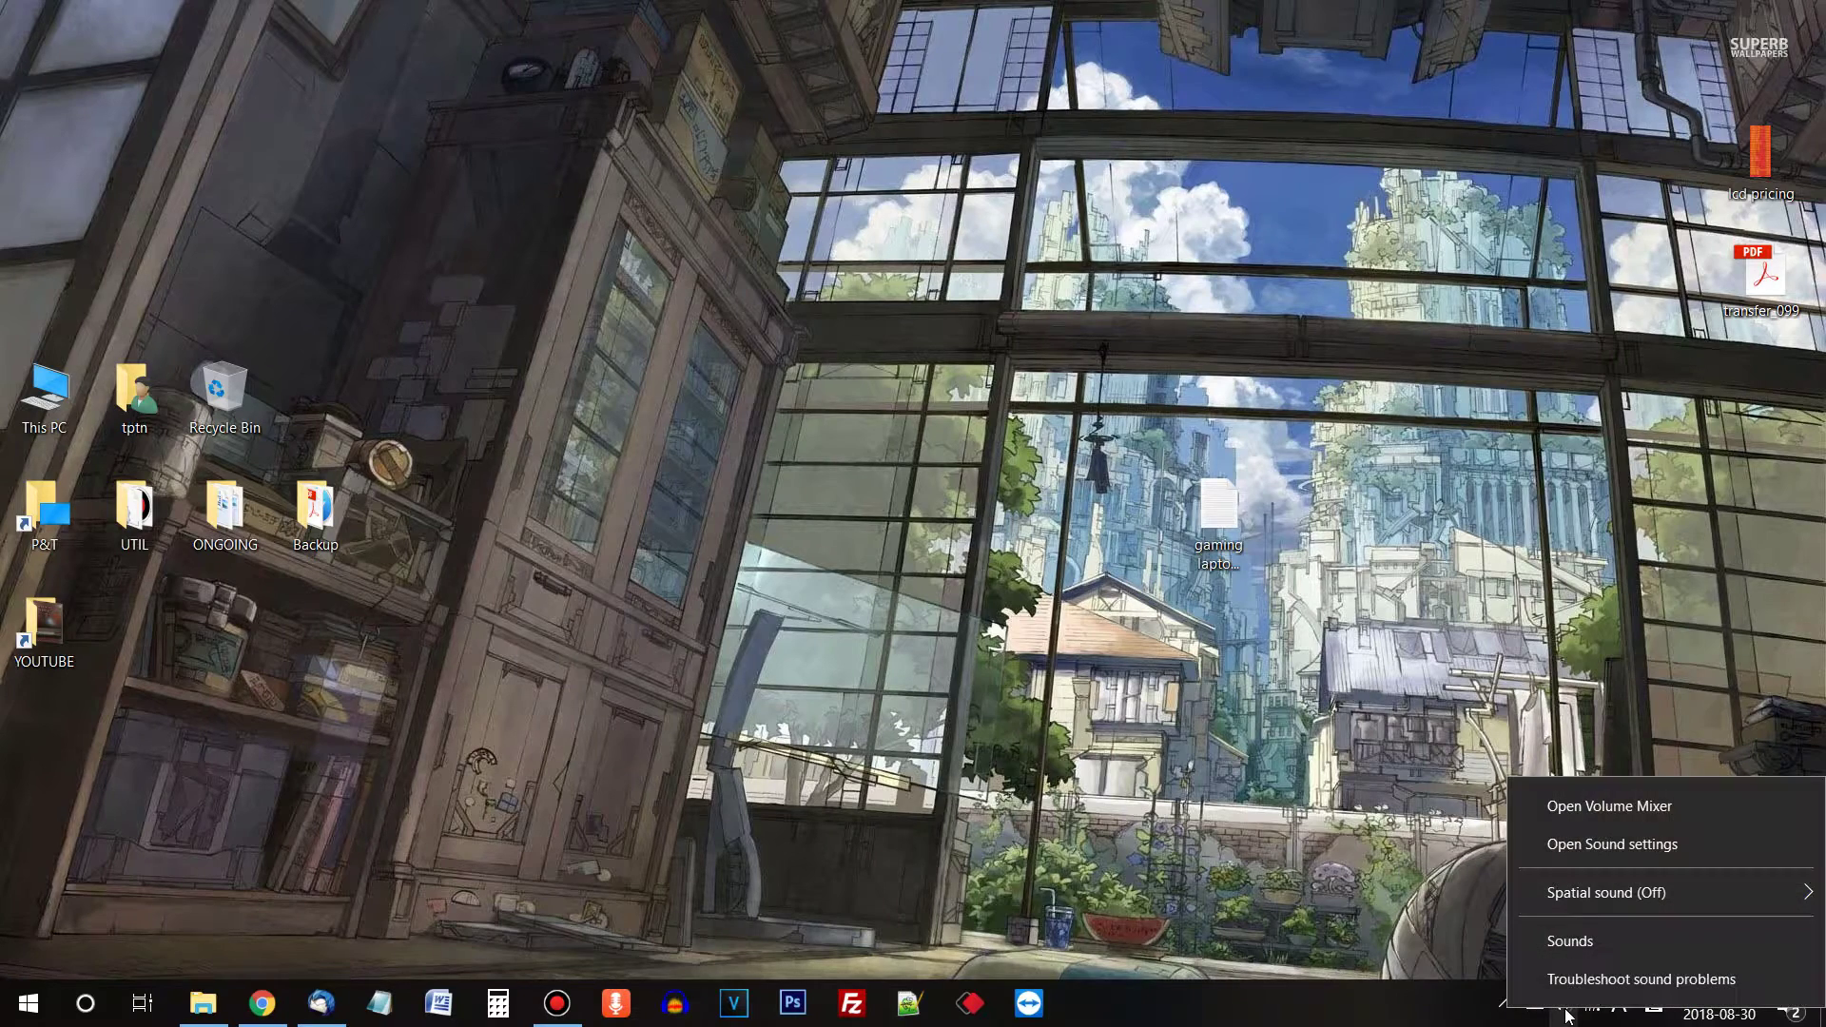
# Step: Open the Sound window, centre it on screen, and compare the Recording and Playback lists
pyautogui.click(1690, 941)
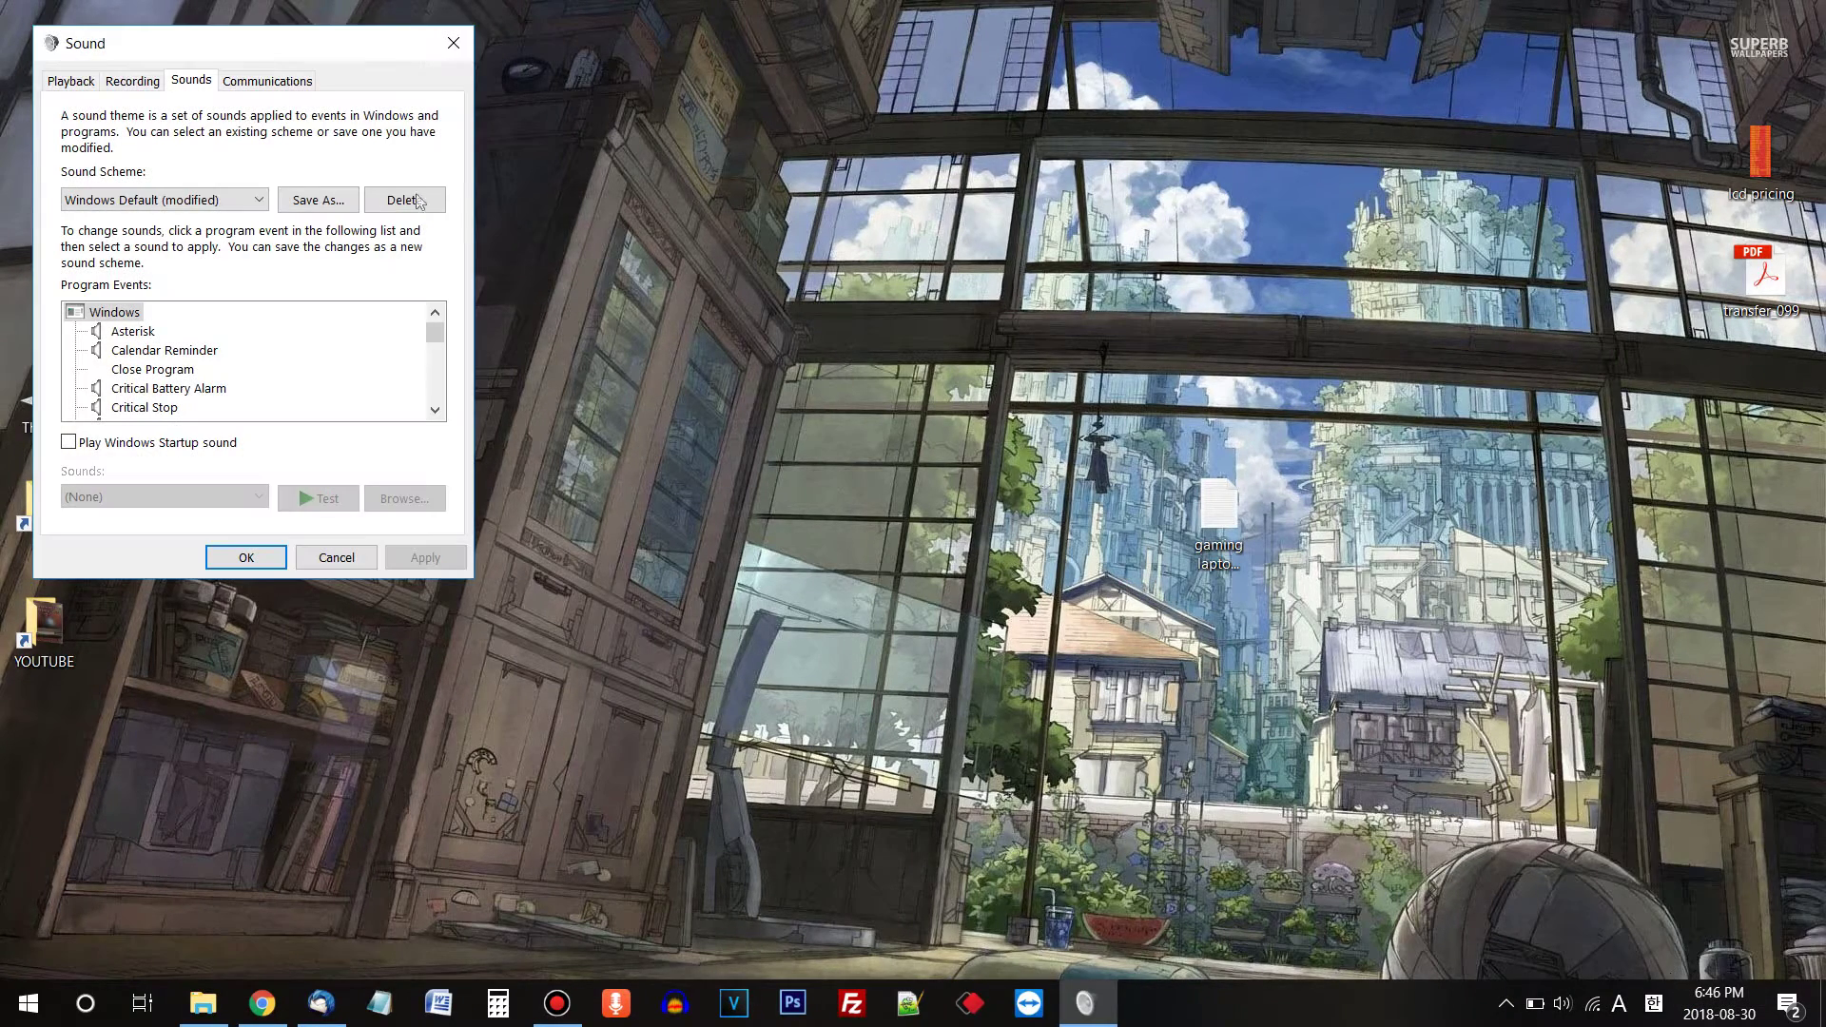
pyautogui.moveTo(257, 52); pyautogui.dragTo(993, 262)
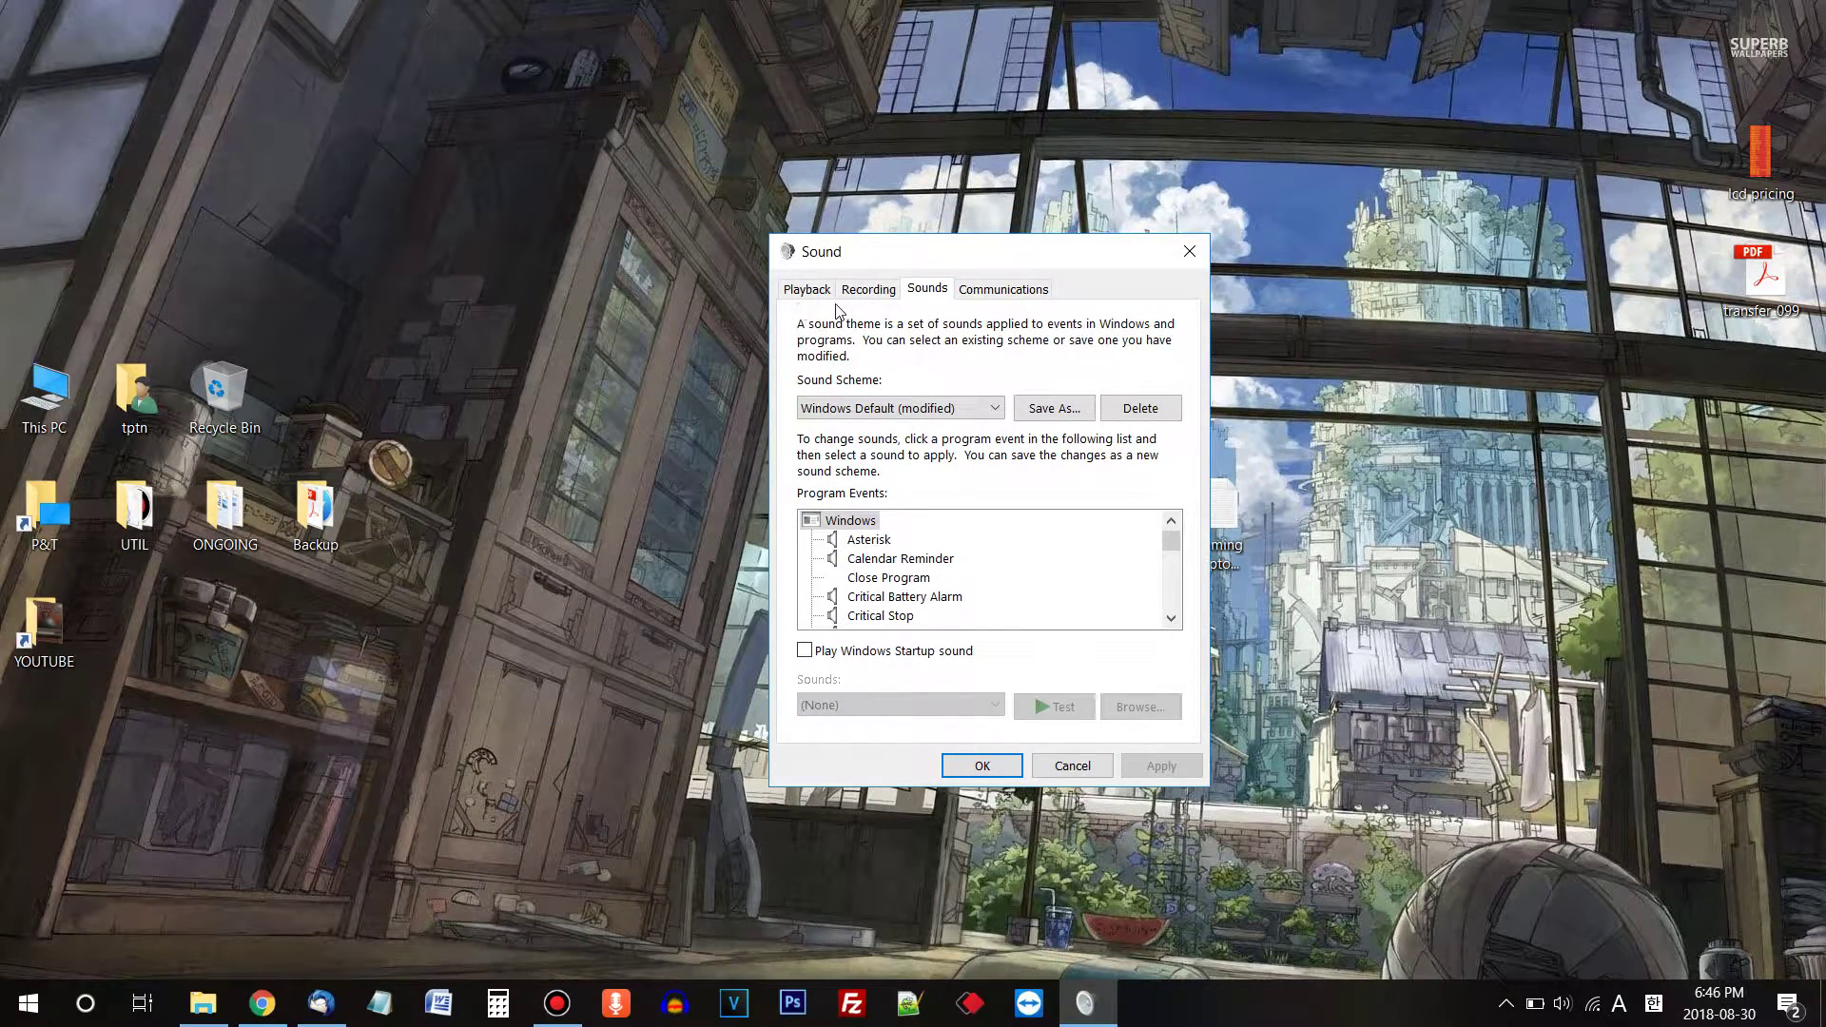
pyautogui.click(867, 293)
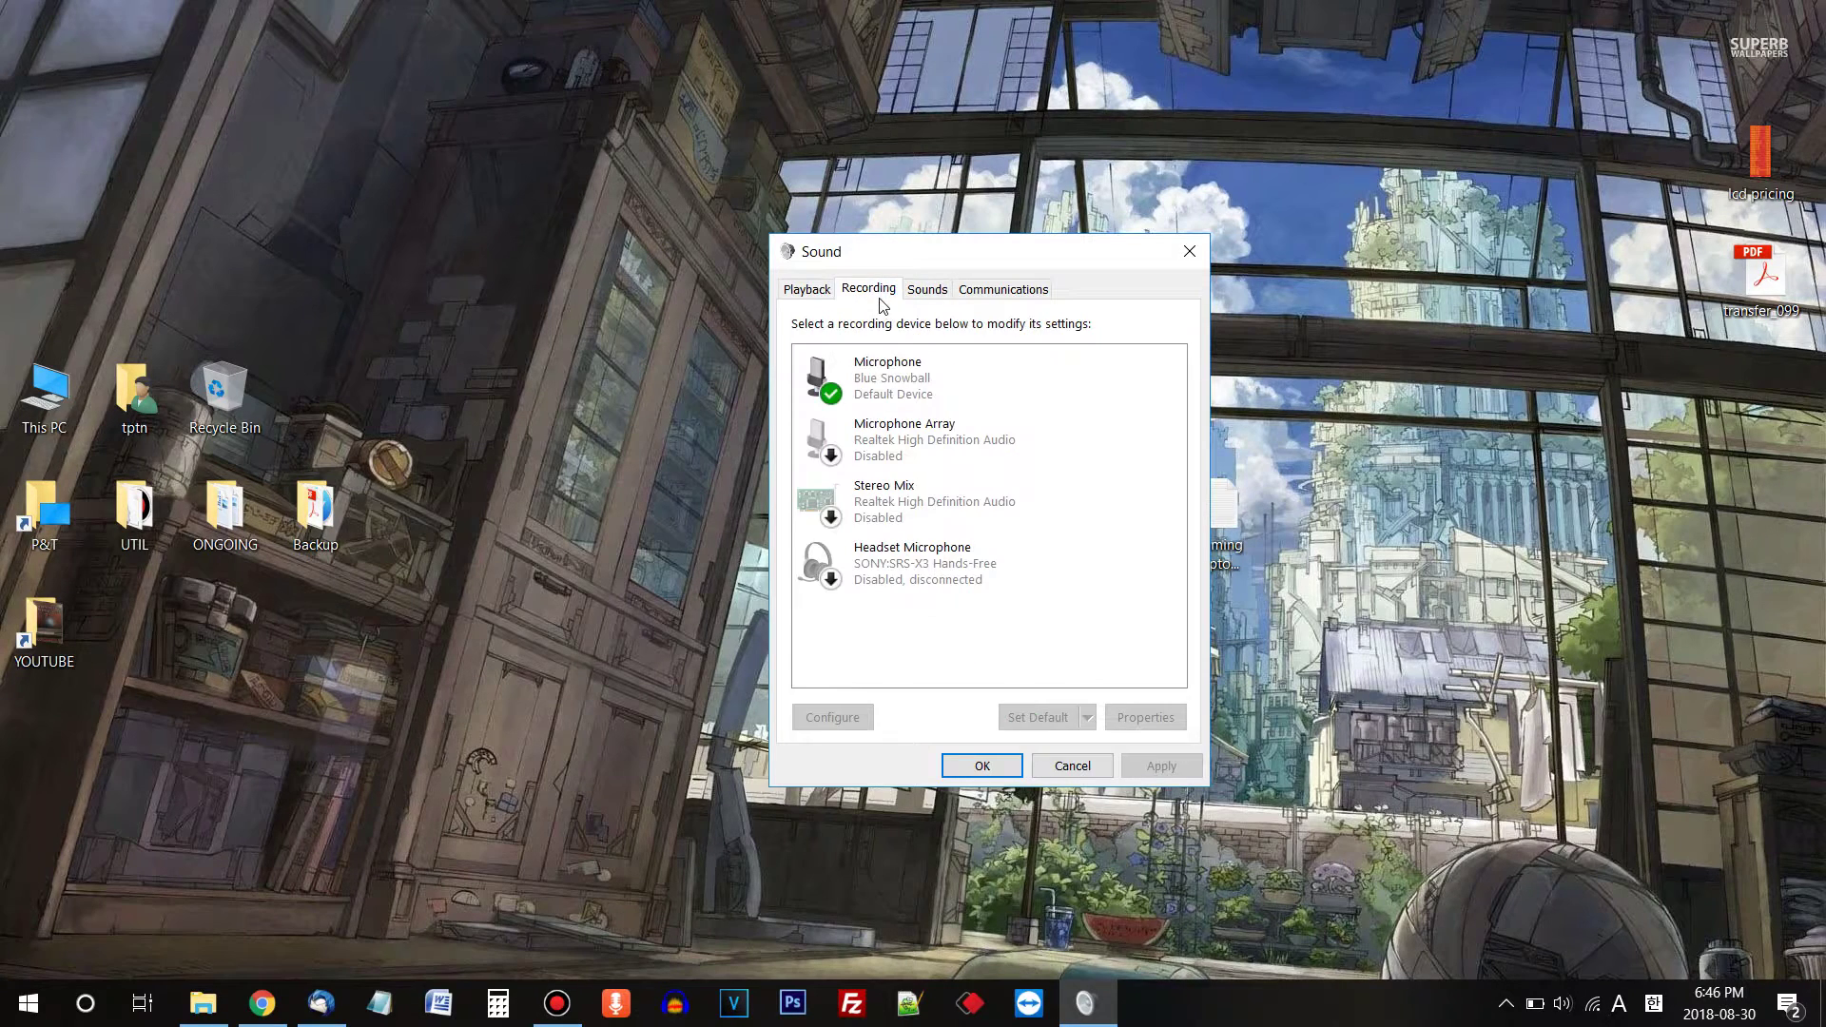
pyautogui.click(822, 295)
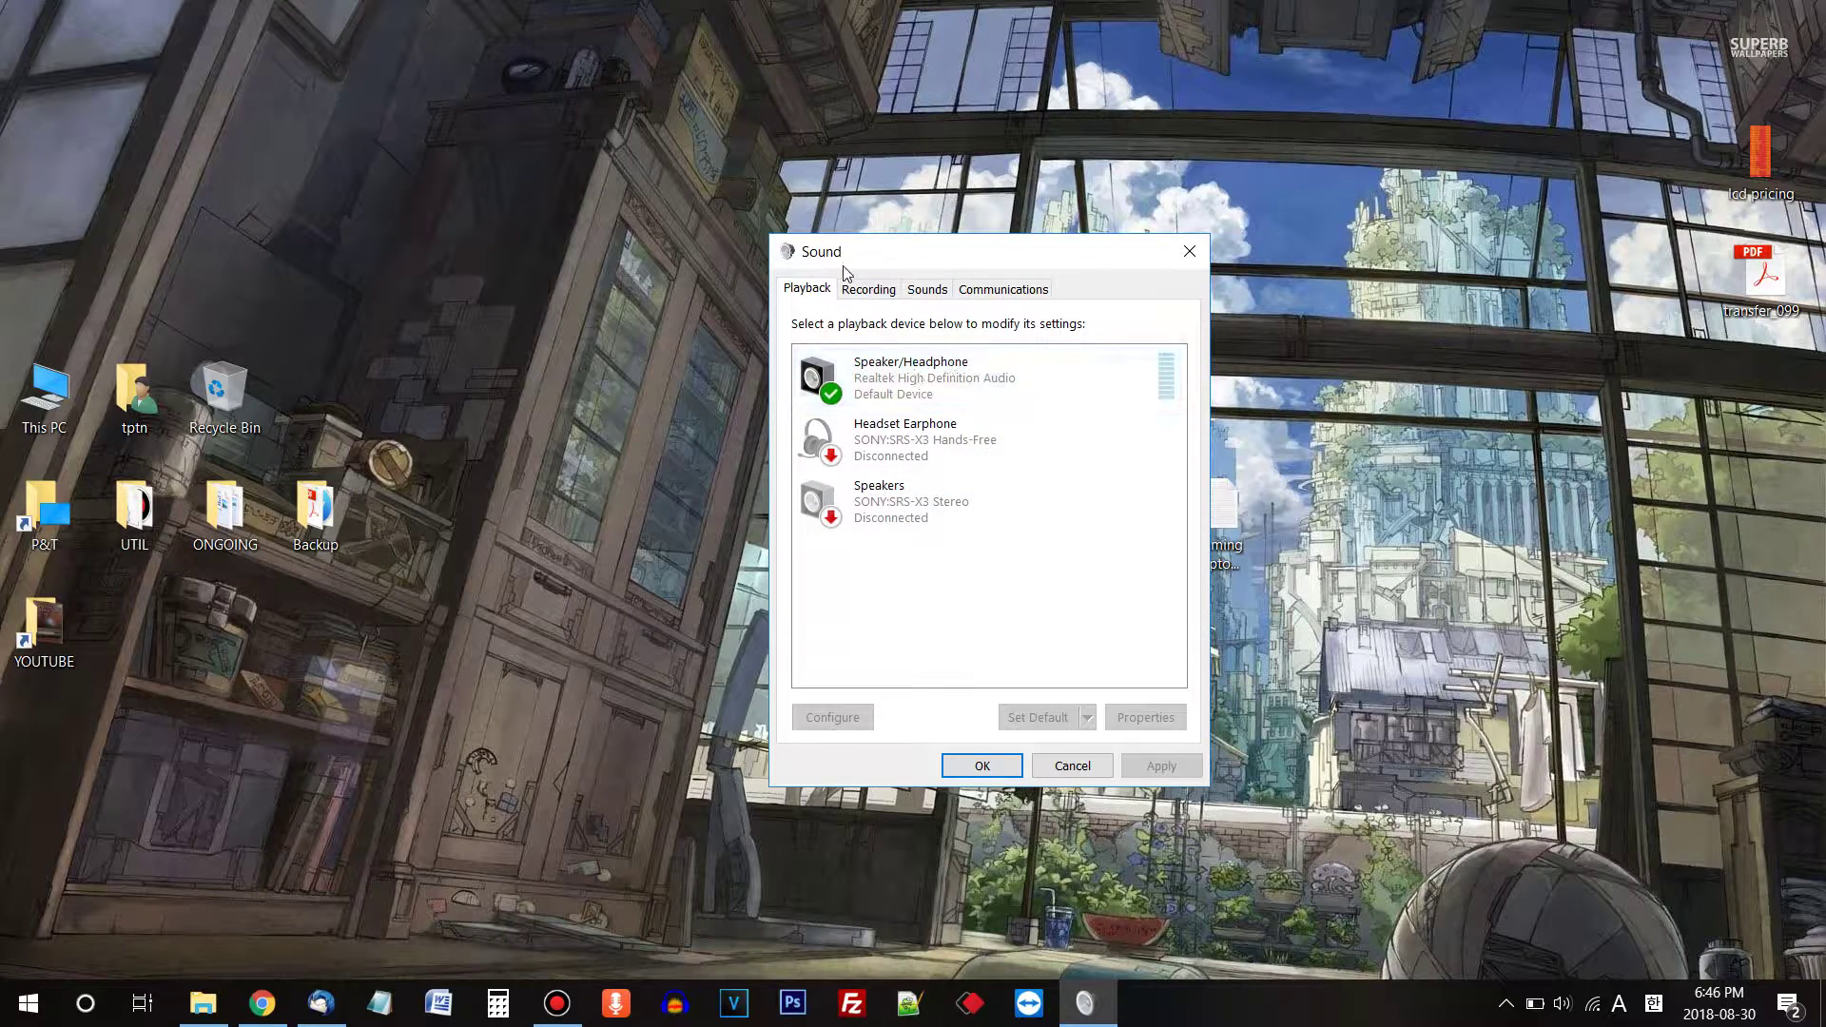
pyautogui.click(867, 294)
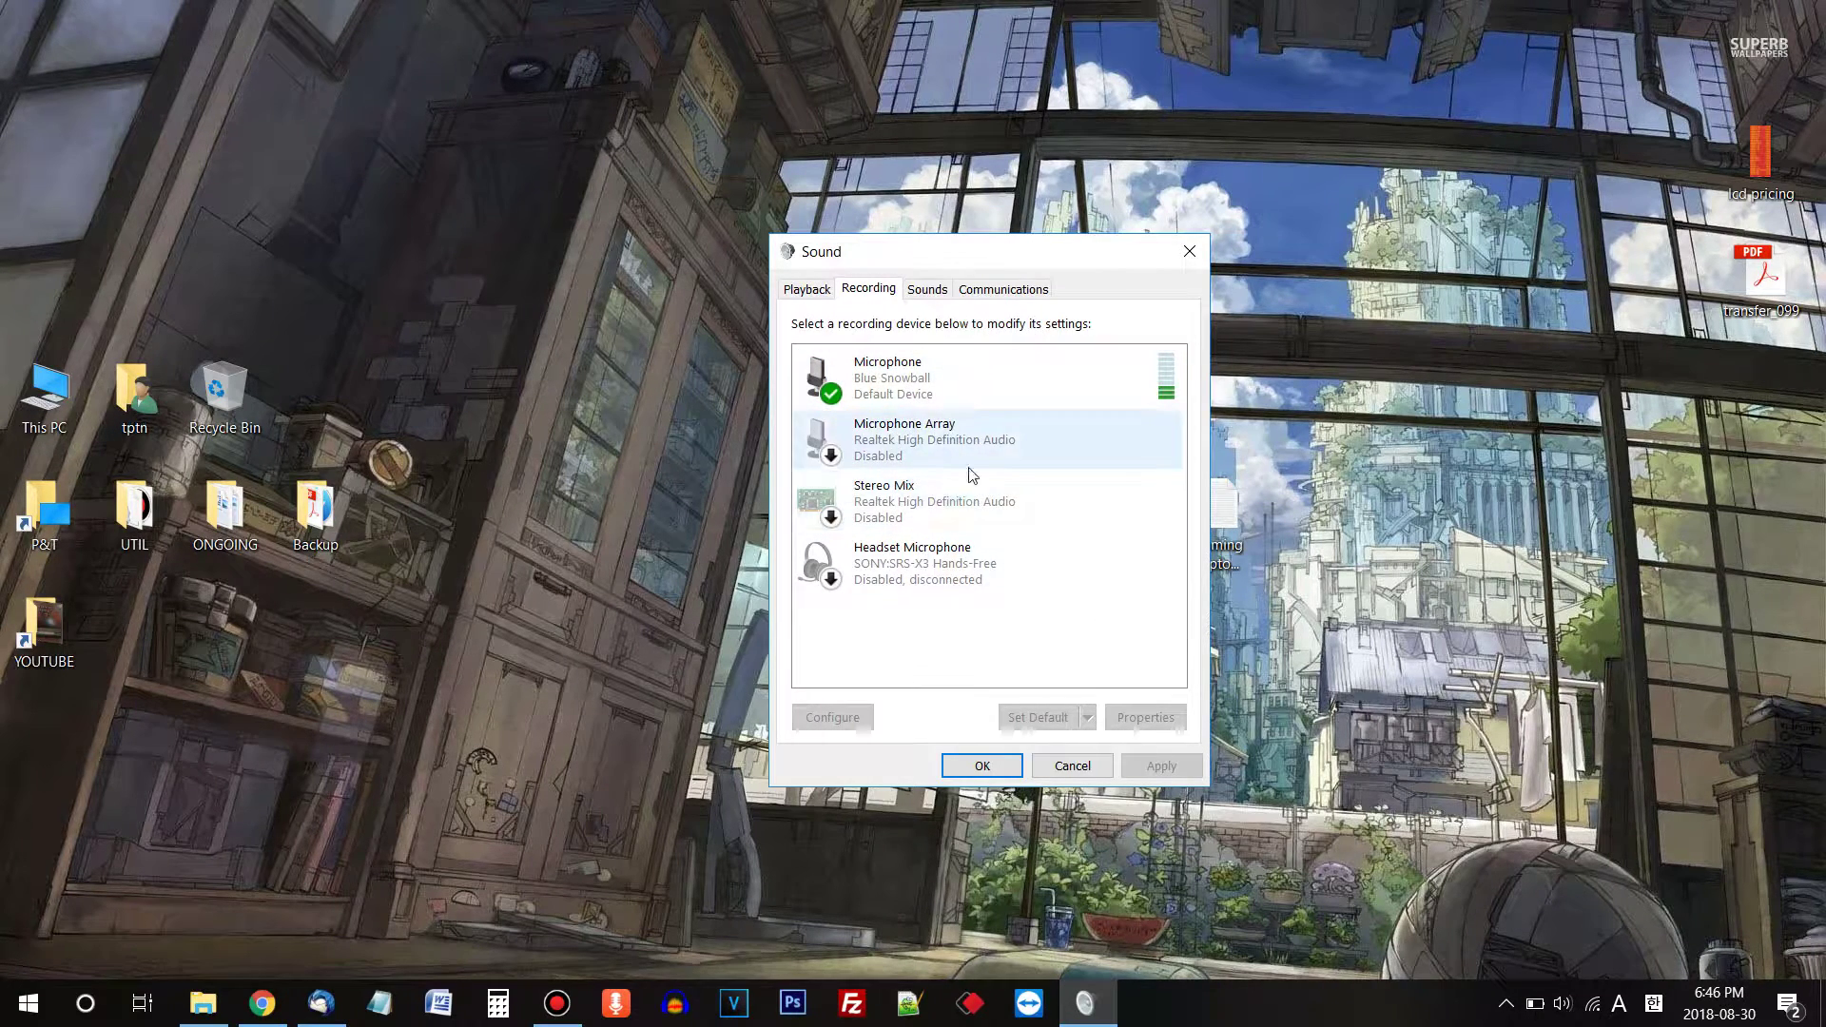
pyautogui.click(808, 291)
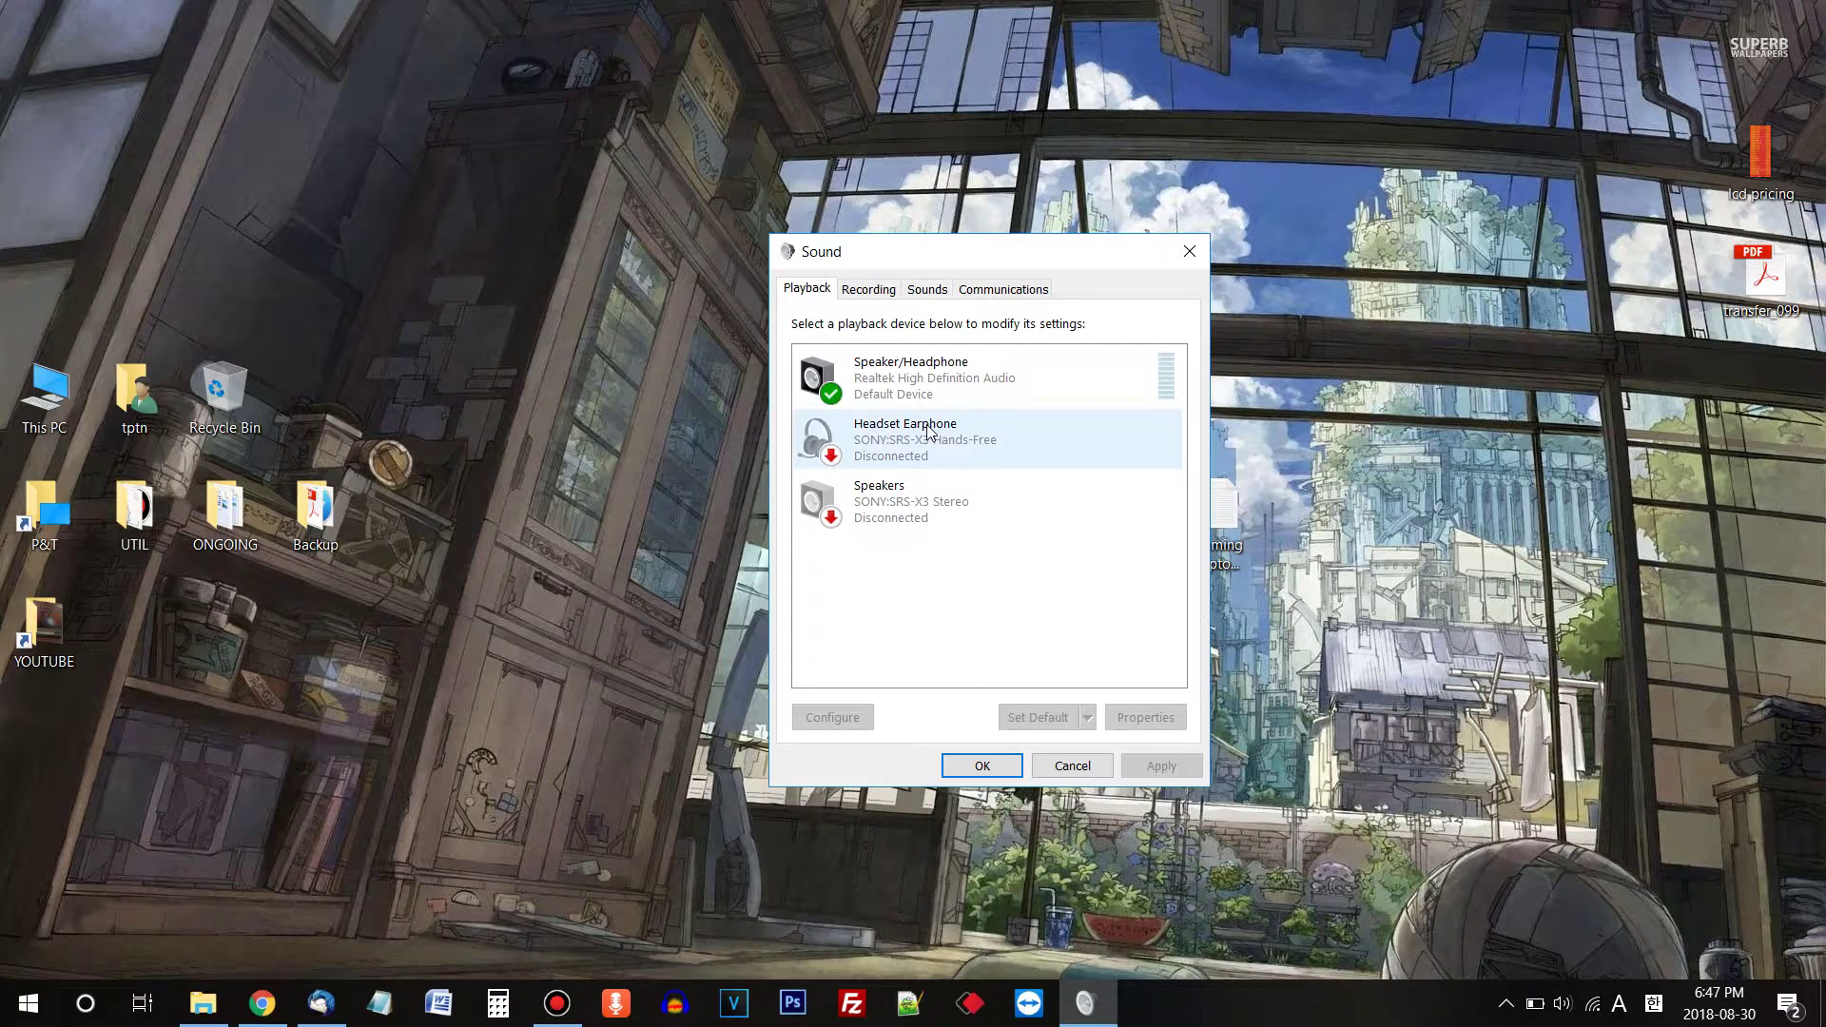
# Step: Browse the playback devices and settle on the Speaker/Headphone device
pyautogui.click(914, 378)
pyautogui.click(945, 496)
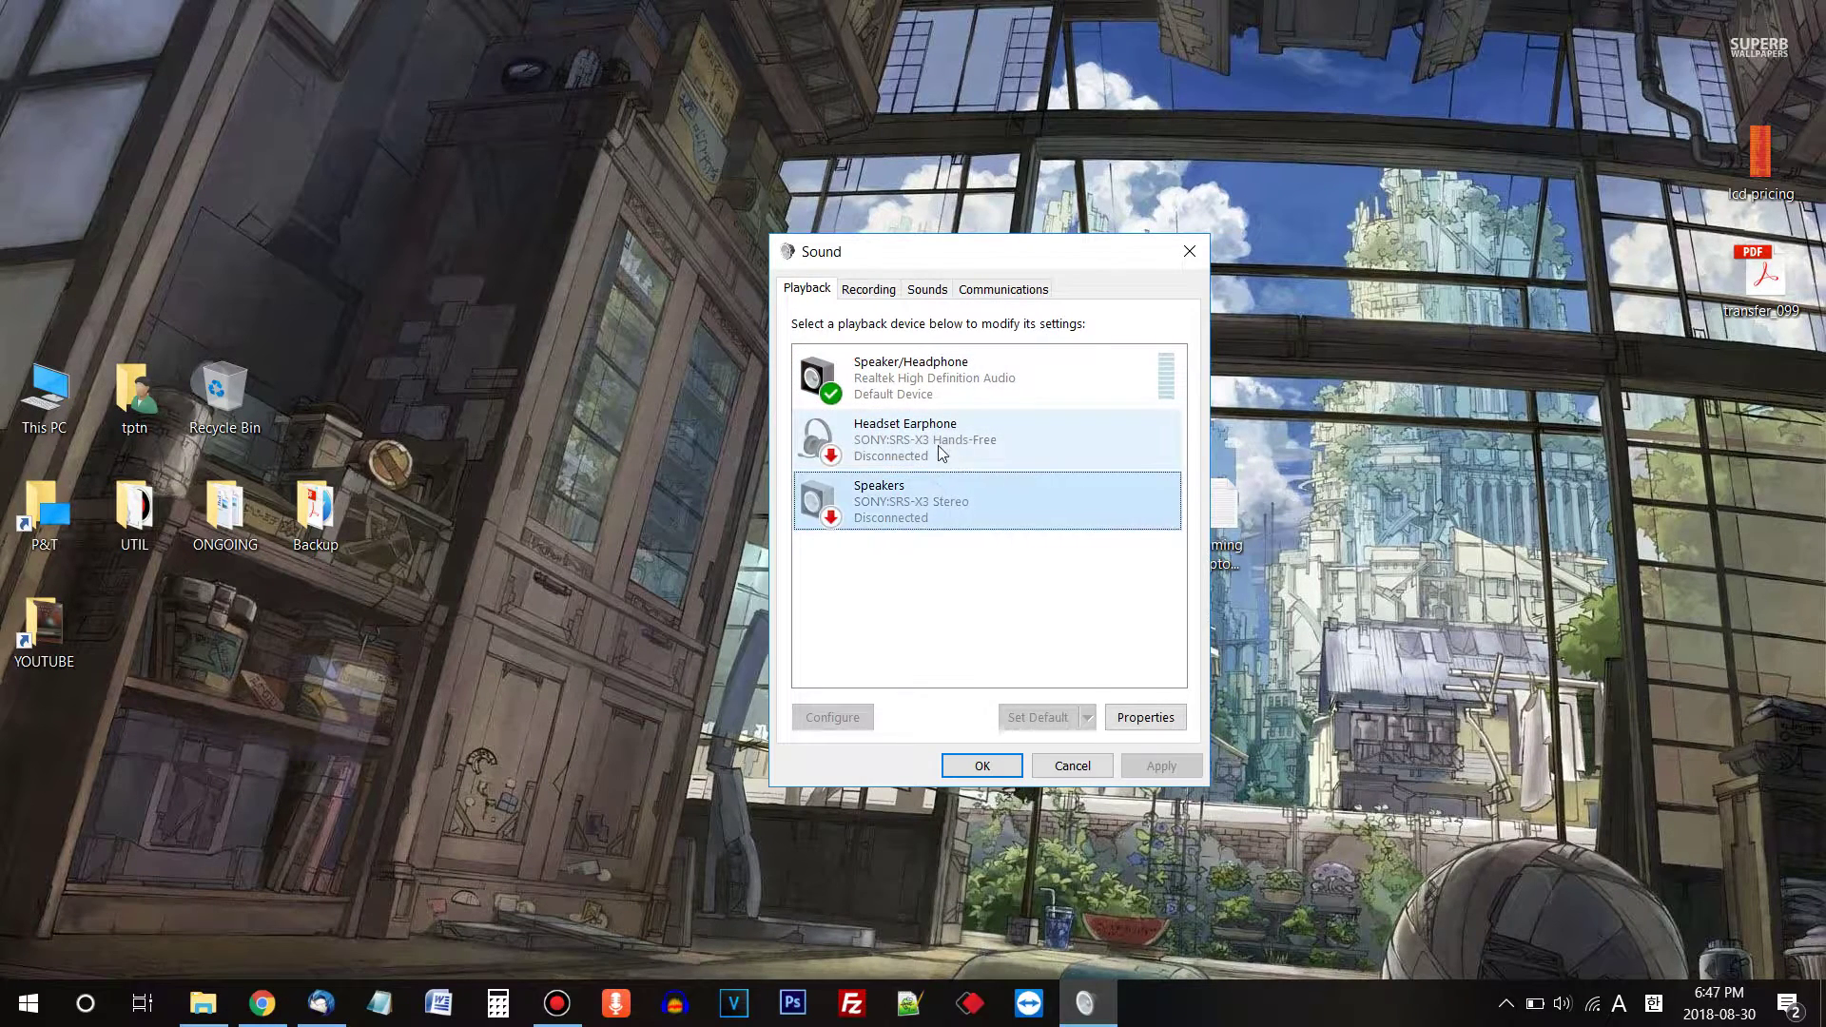
pyautogui.click(941, 453)
pyautogui.click(920, 378)
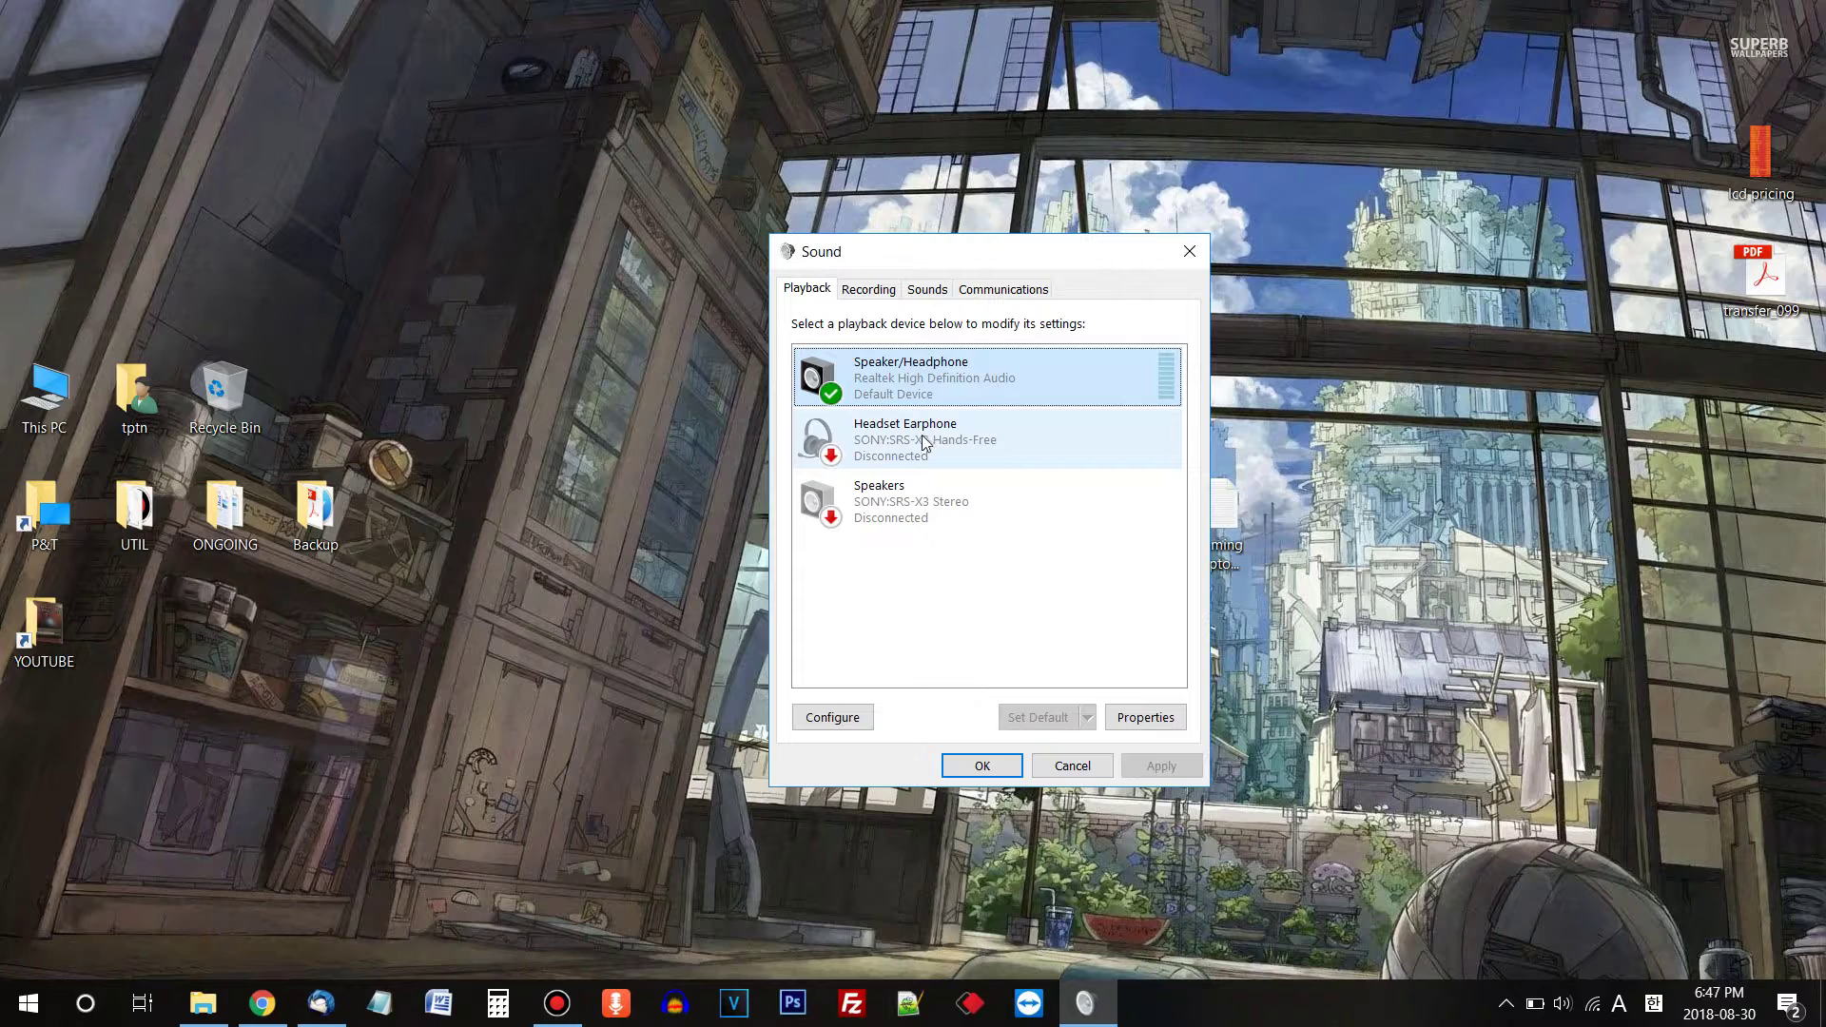
pyautogui.click(922, 442)
pyautogui.click(928, 499)
pyautogui.click(935, 442)
pyautogui.click(967, 397)
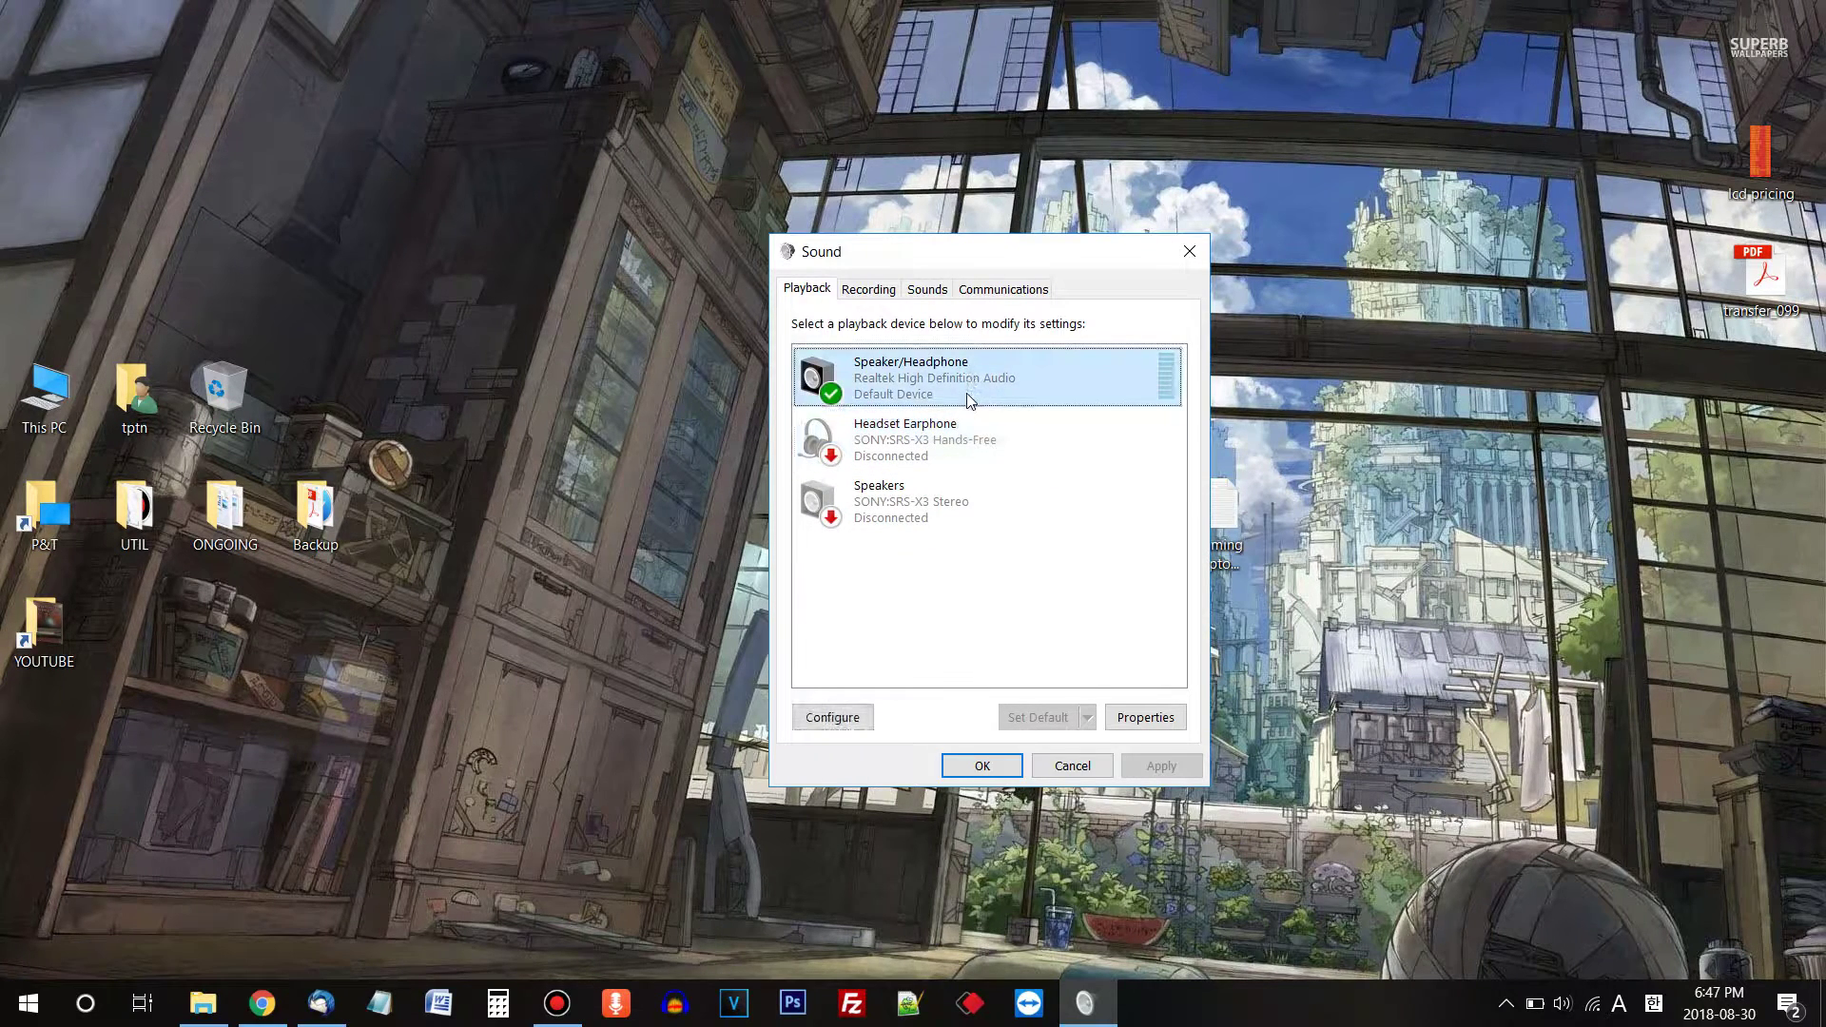
pyautogui.rightClick(908, 366)
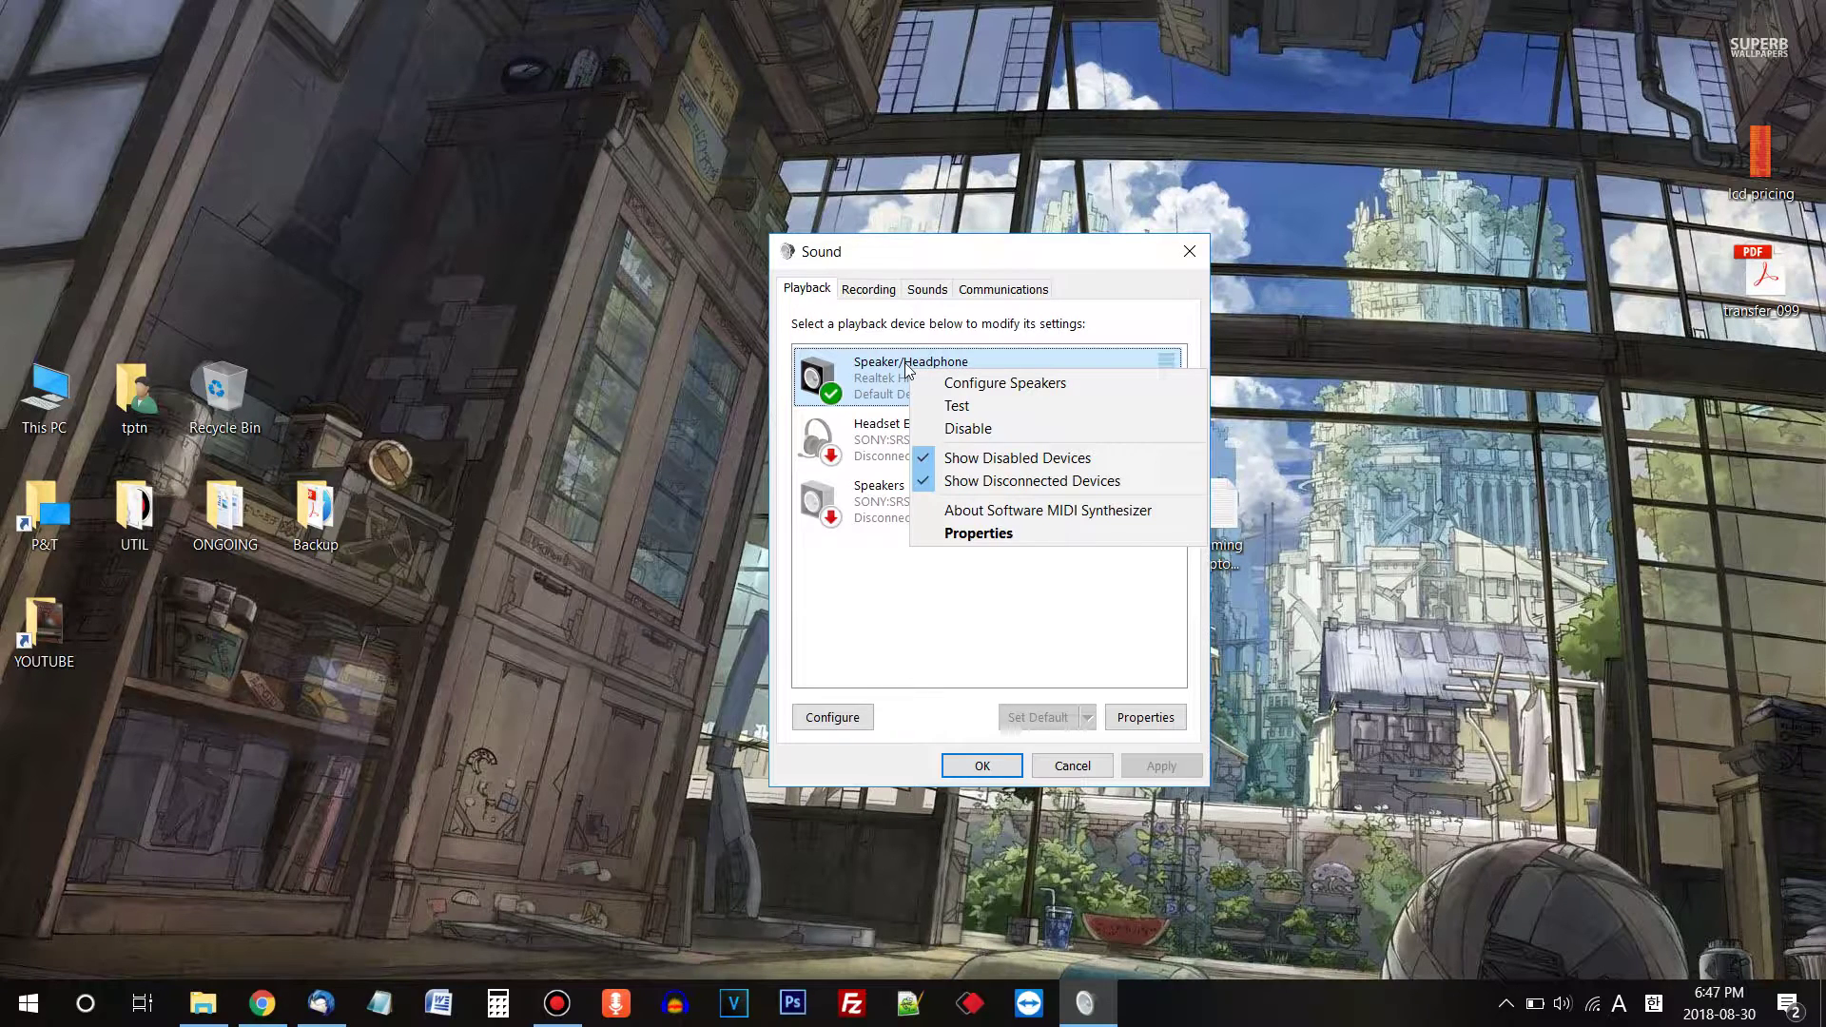
# Step: In Speaker/Headphone Properties, choose the 24 bit, 48000 Hz default format on the Advanced tab
pyautogui.click(1018, 535)
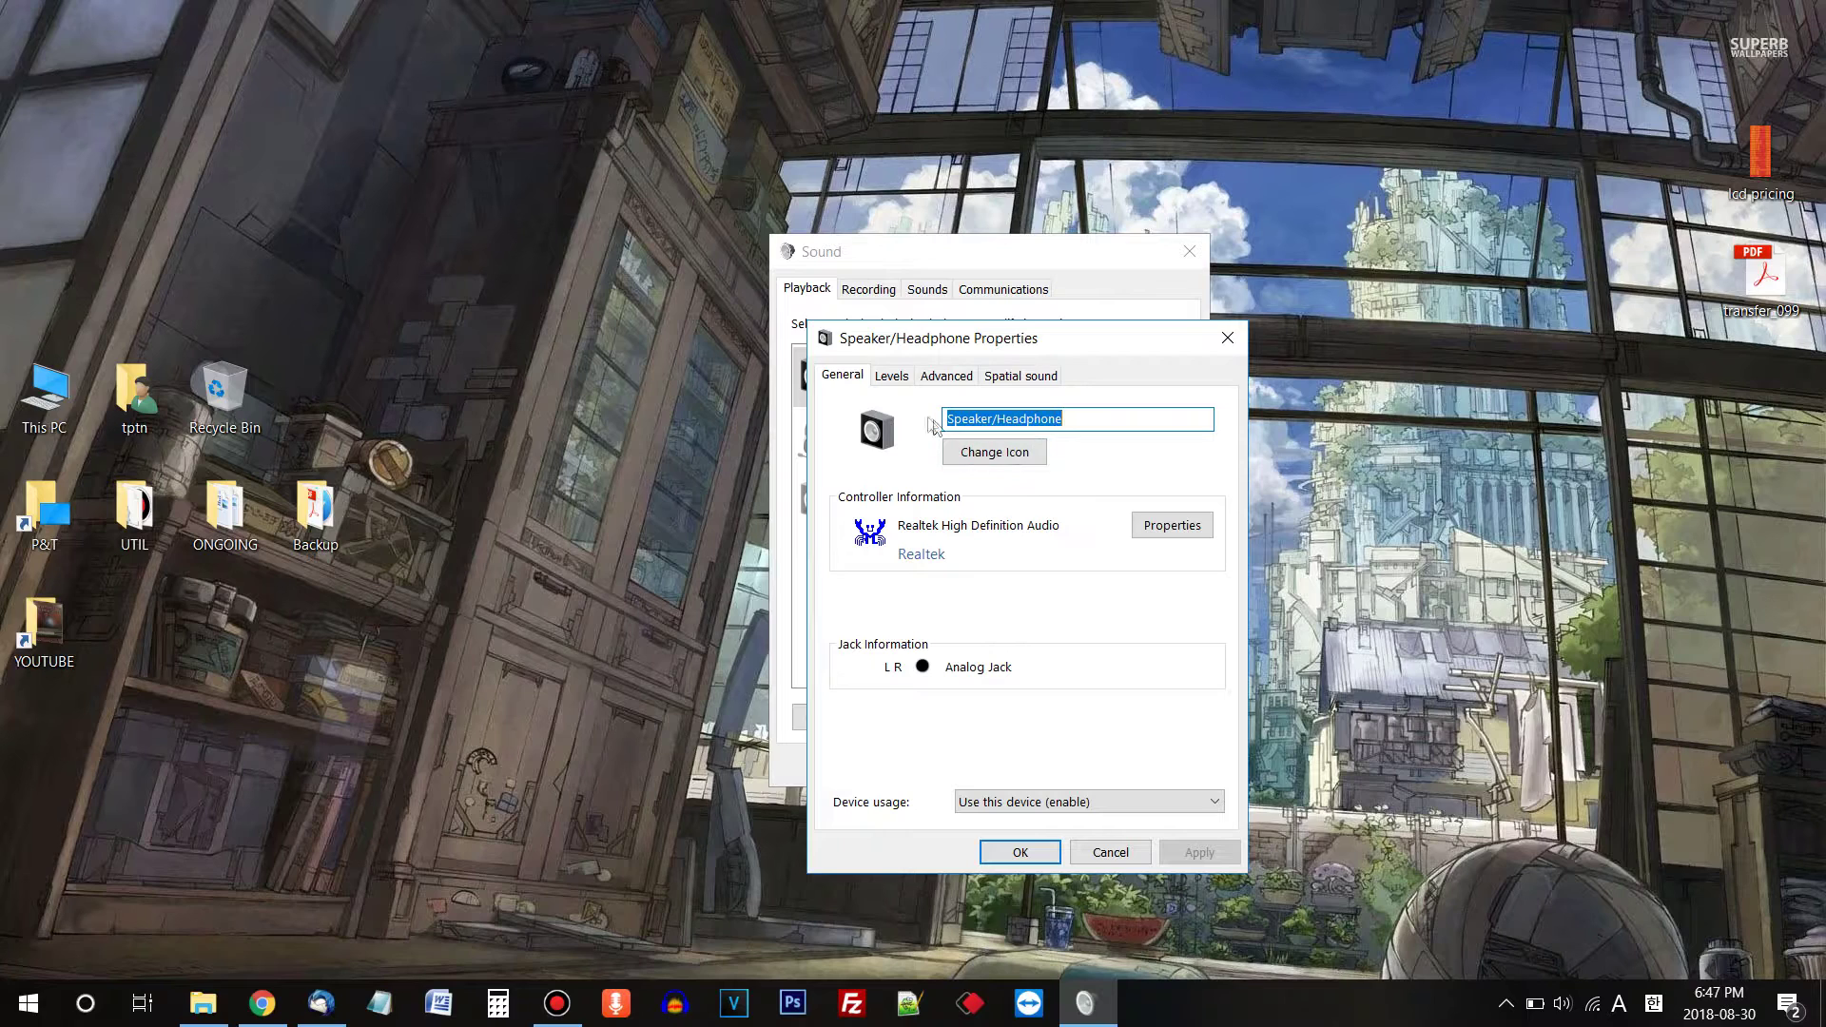
pyautogui.click(892, 375)
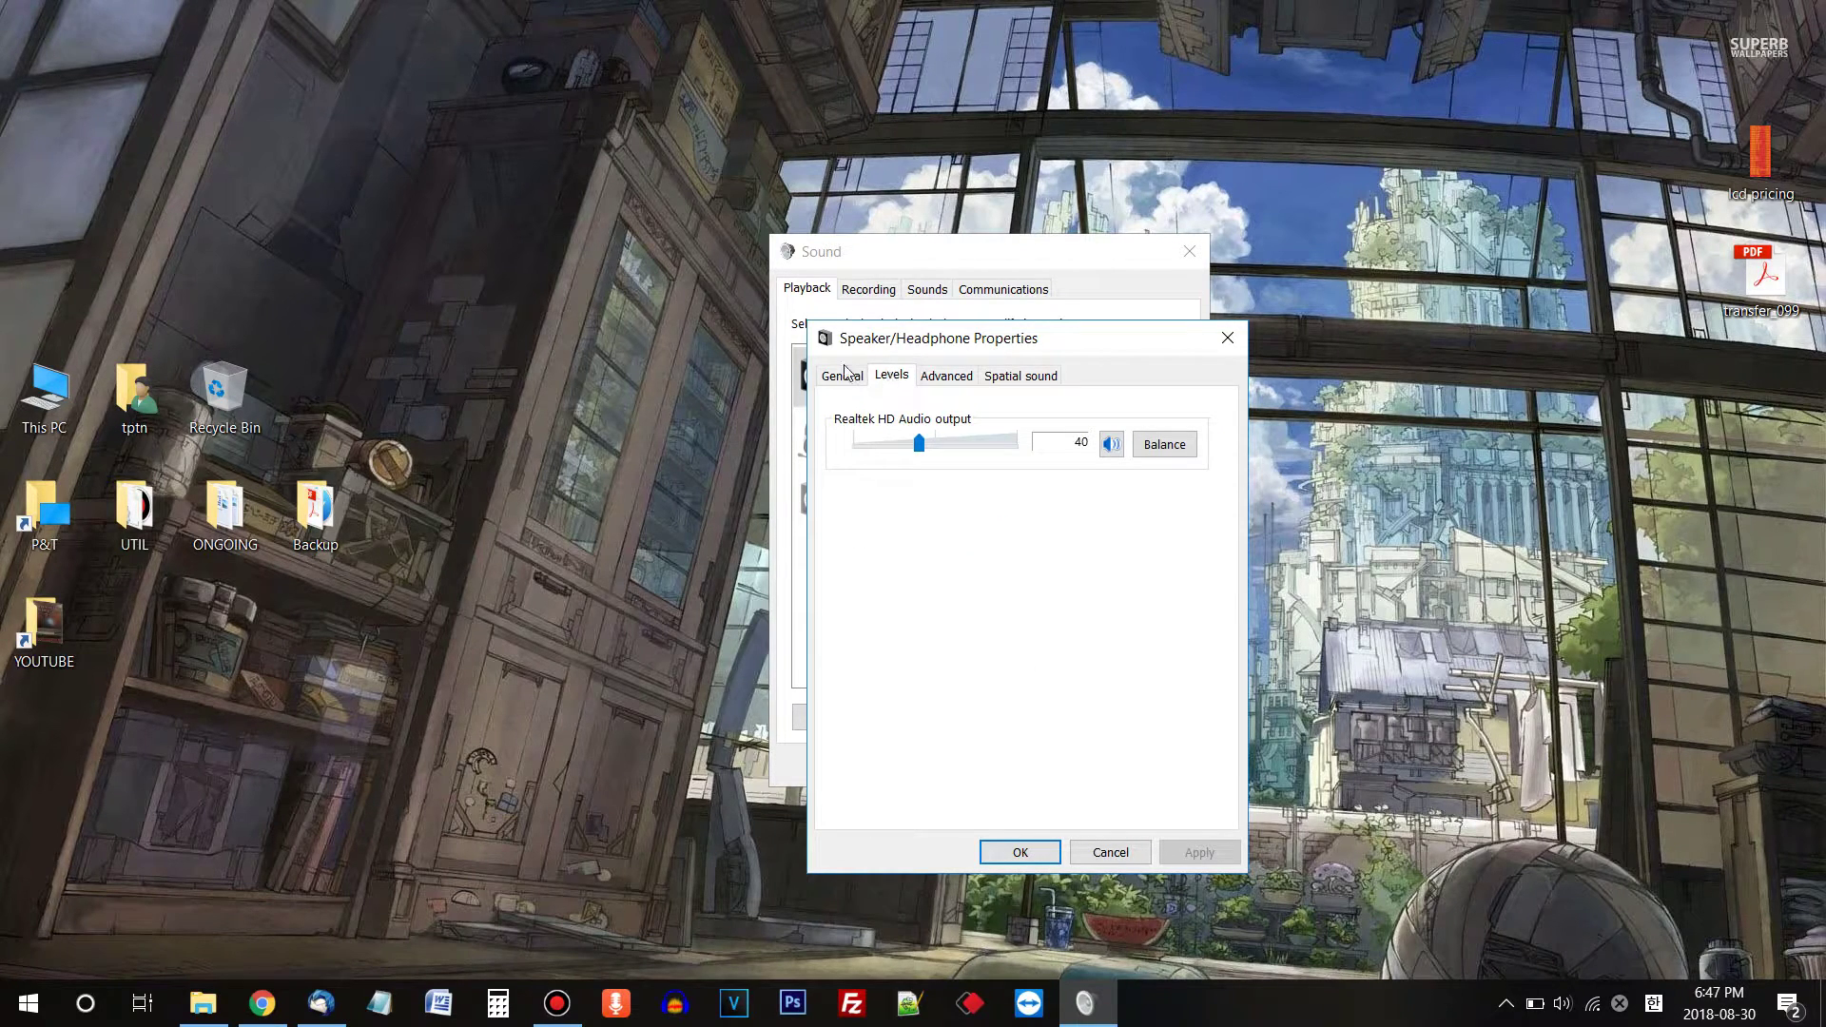
pyautogui.click(943, 381)
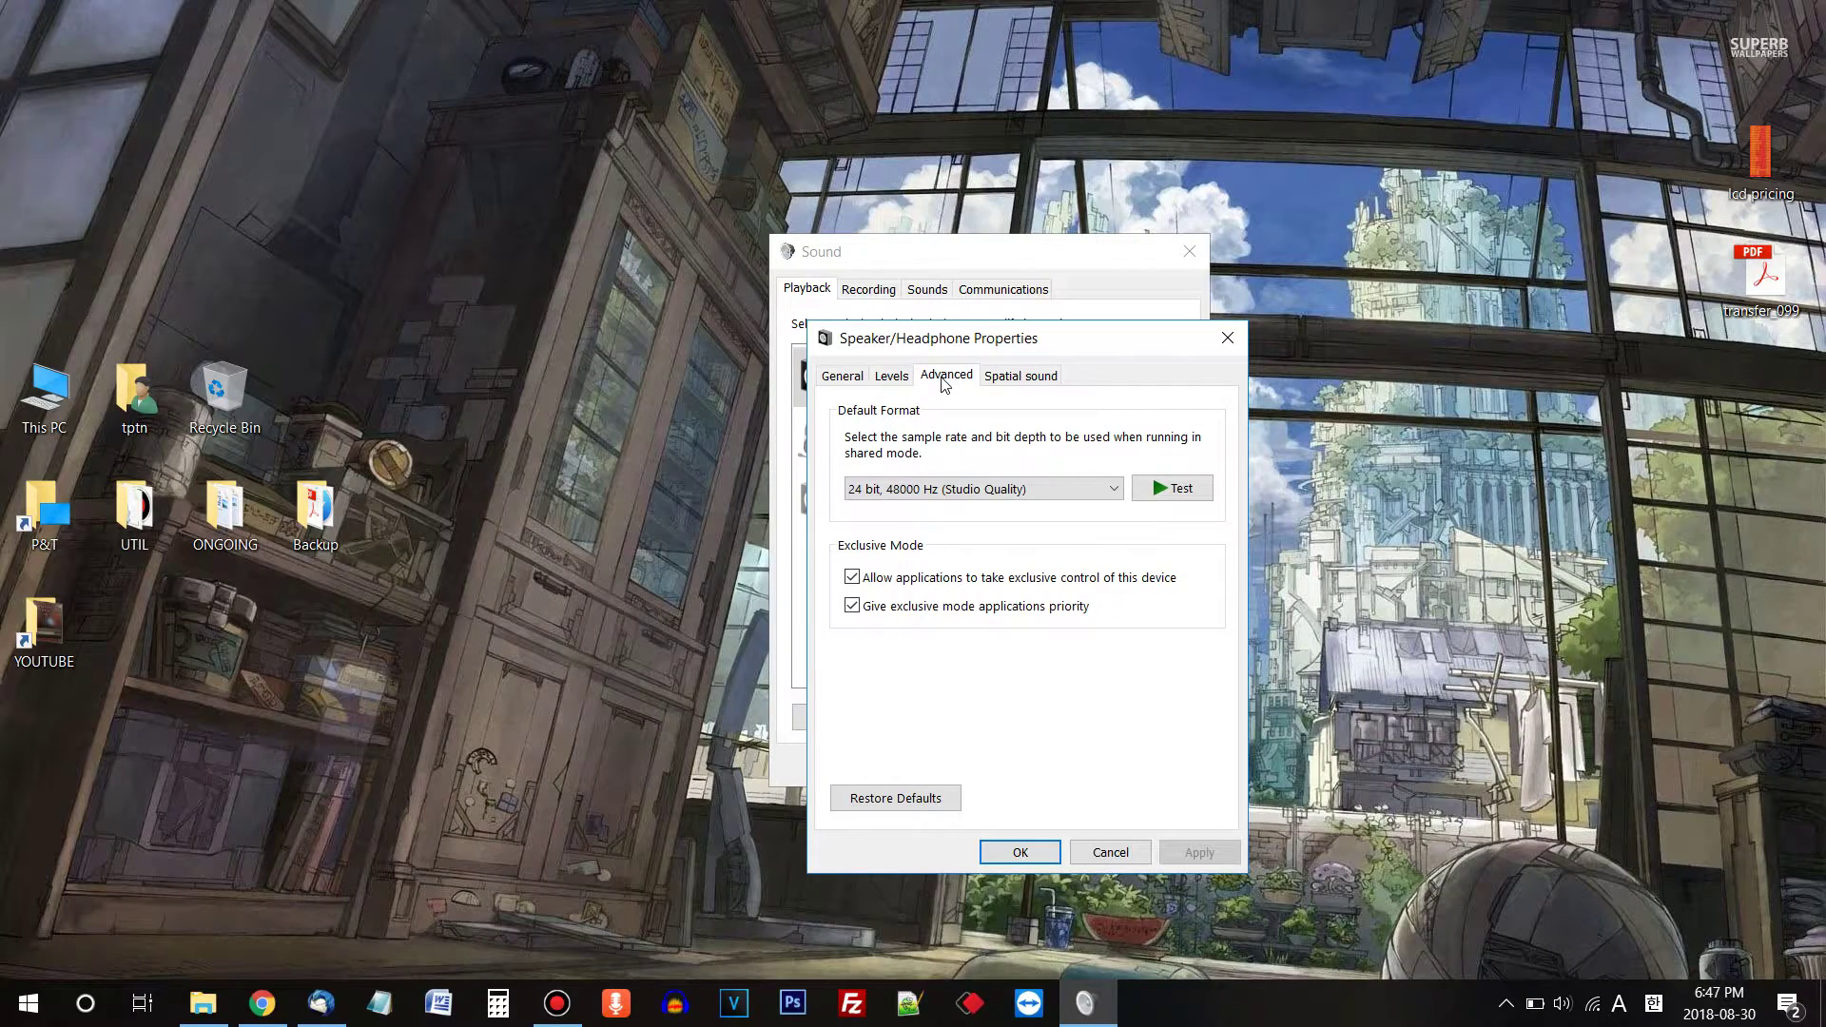
pyautogui.click(965, 494)
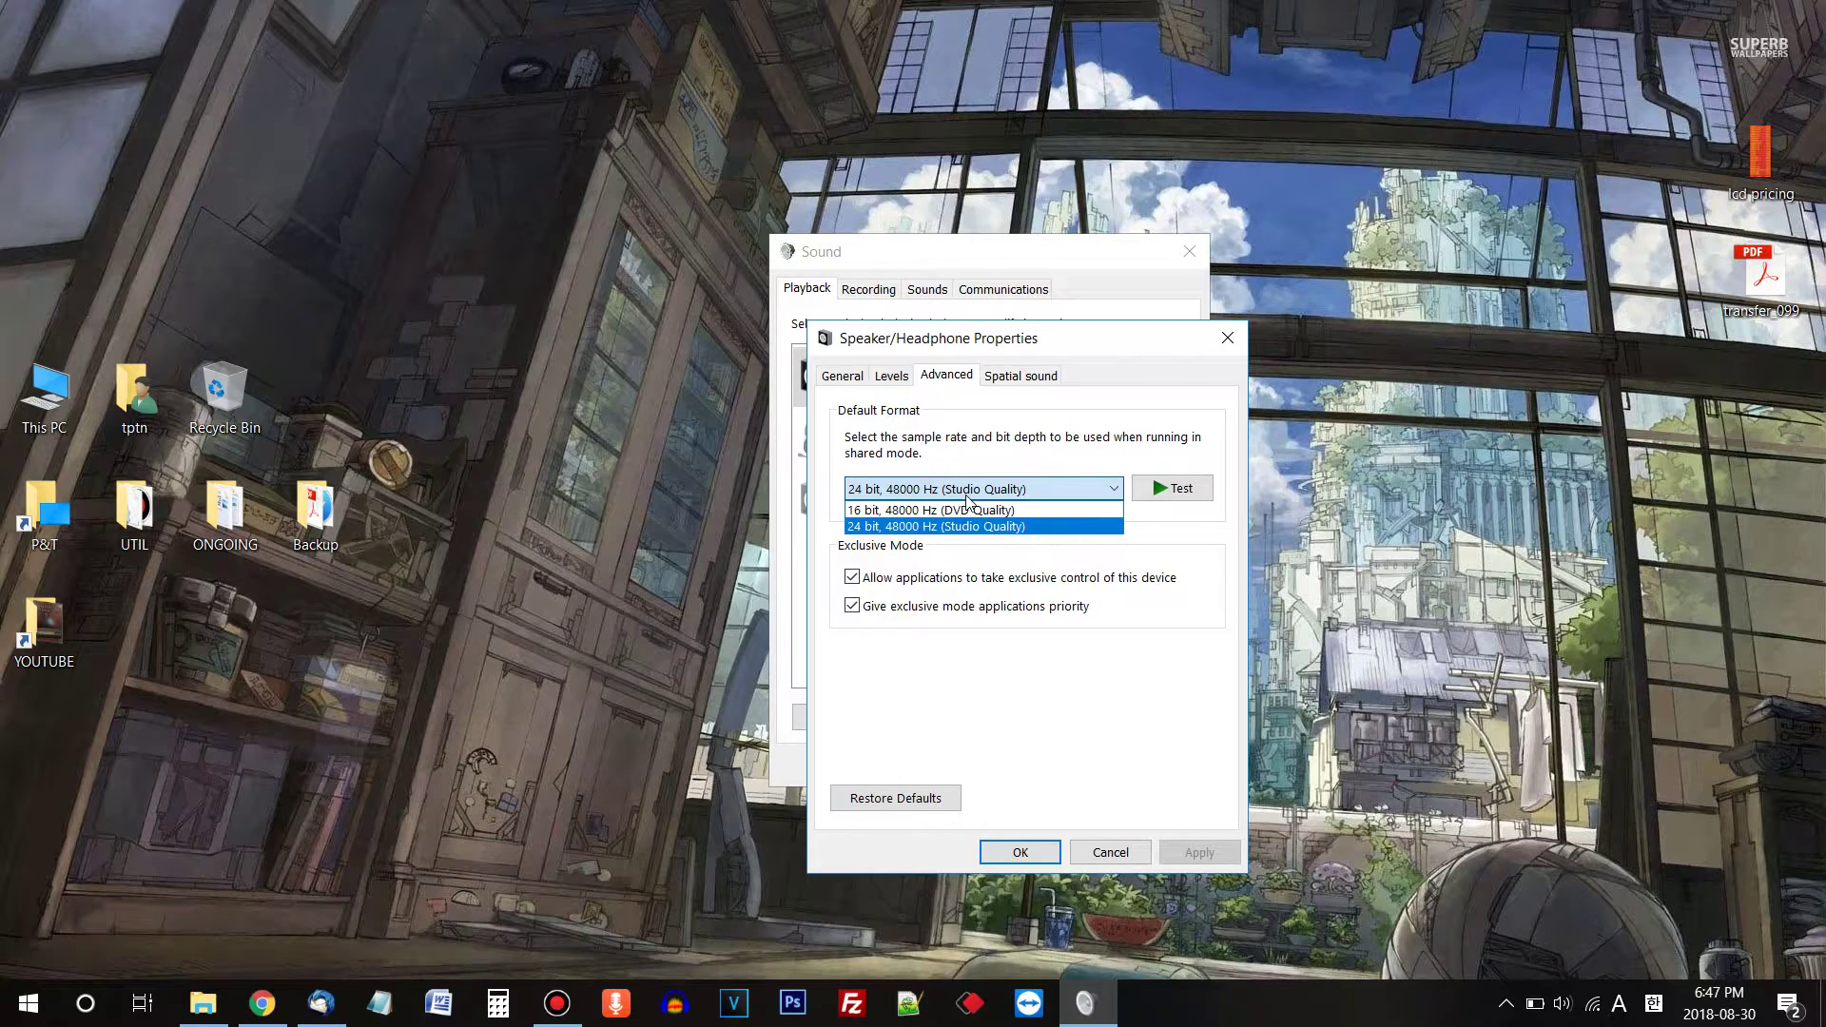
pyautogui.click(890, 509)
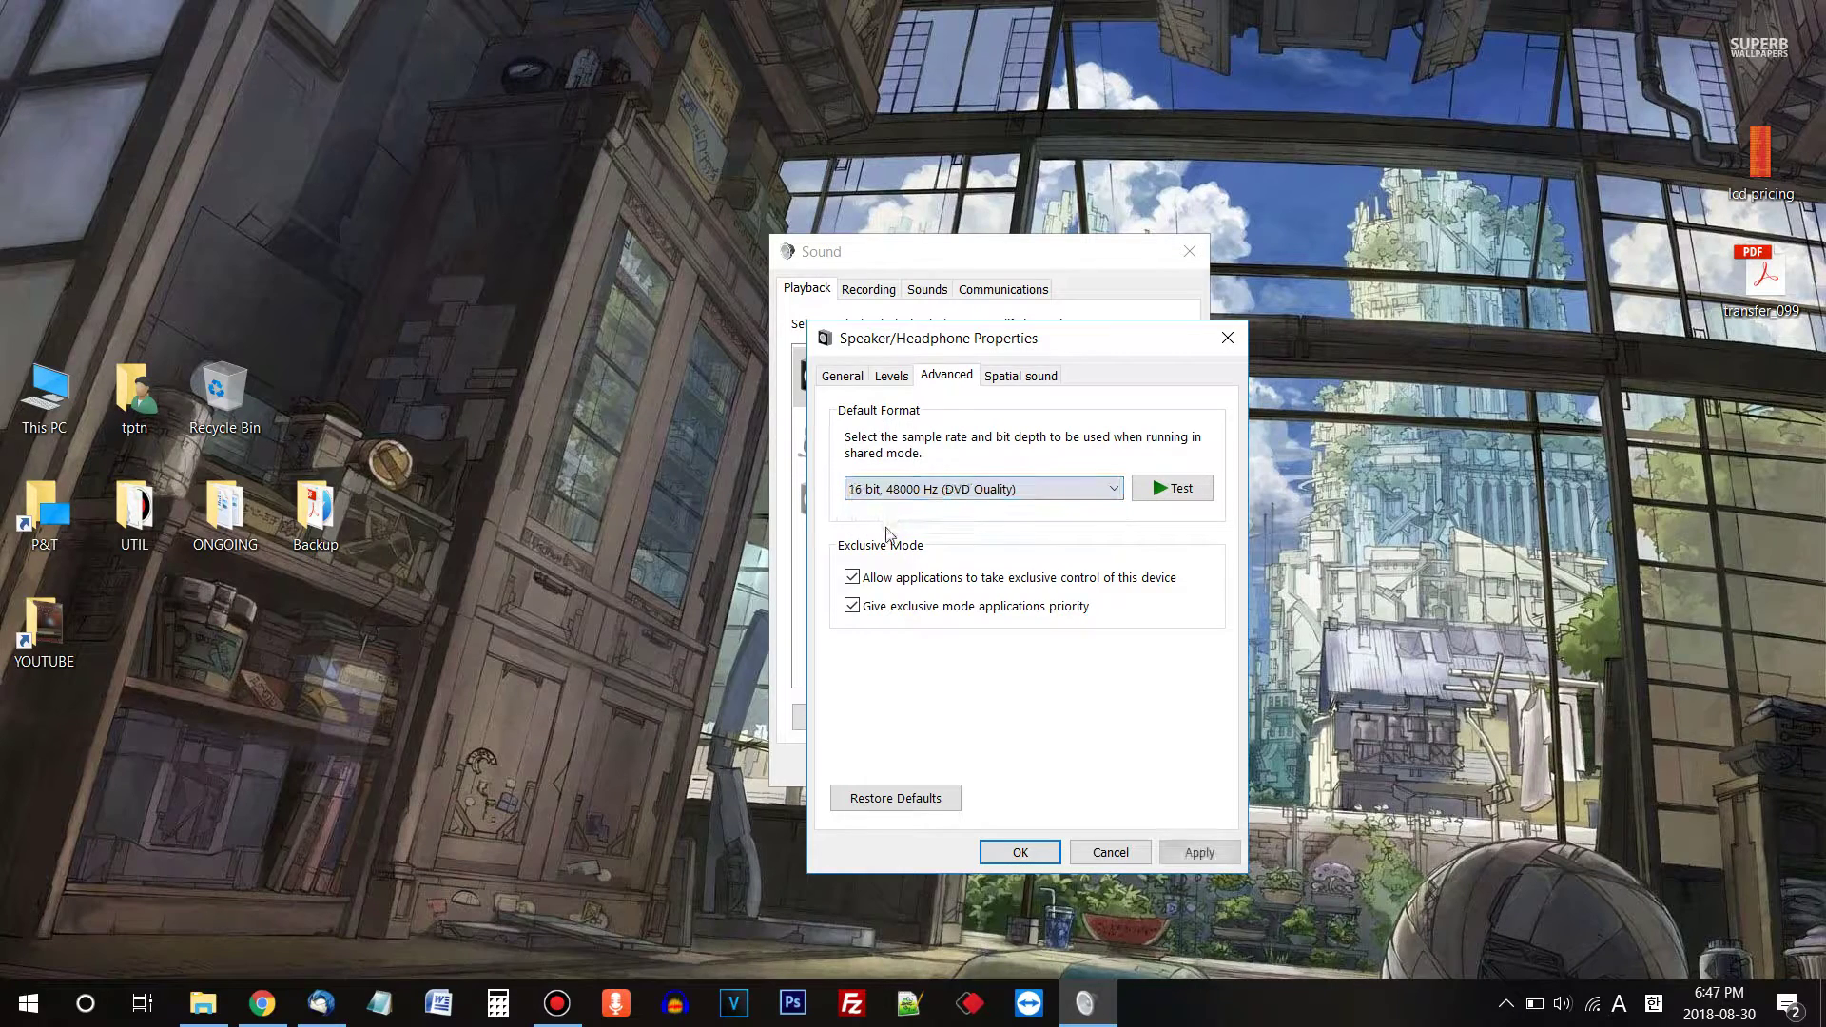
pyautogui.click(891, 497)
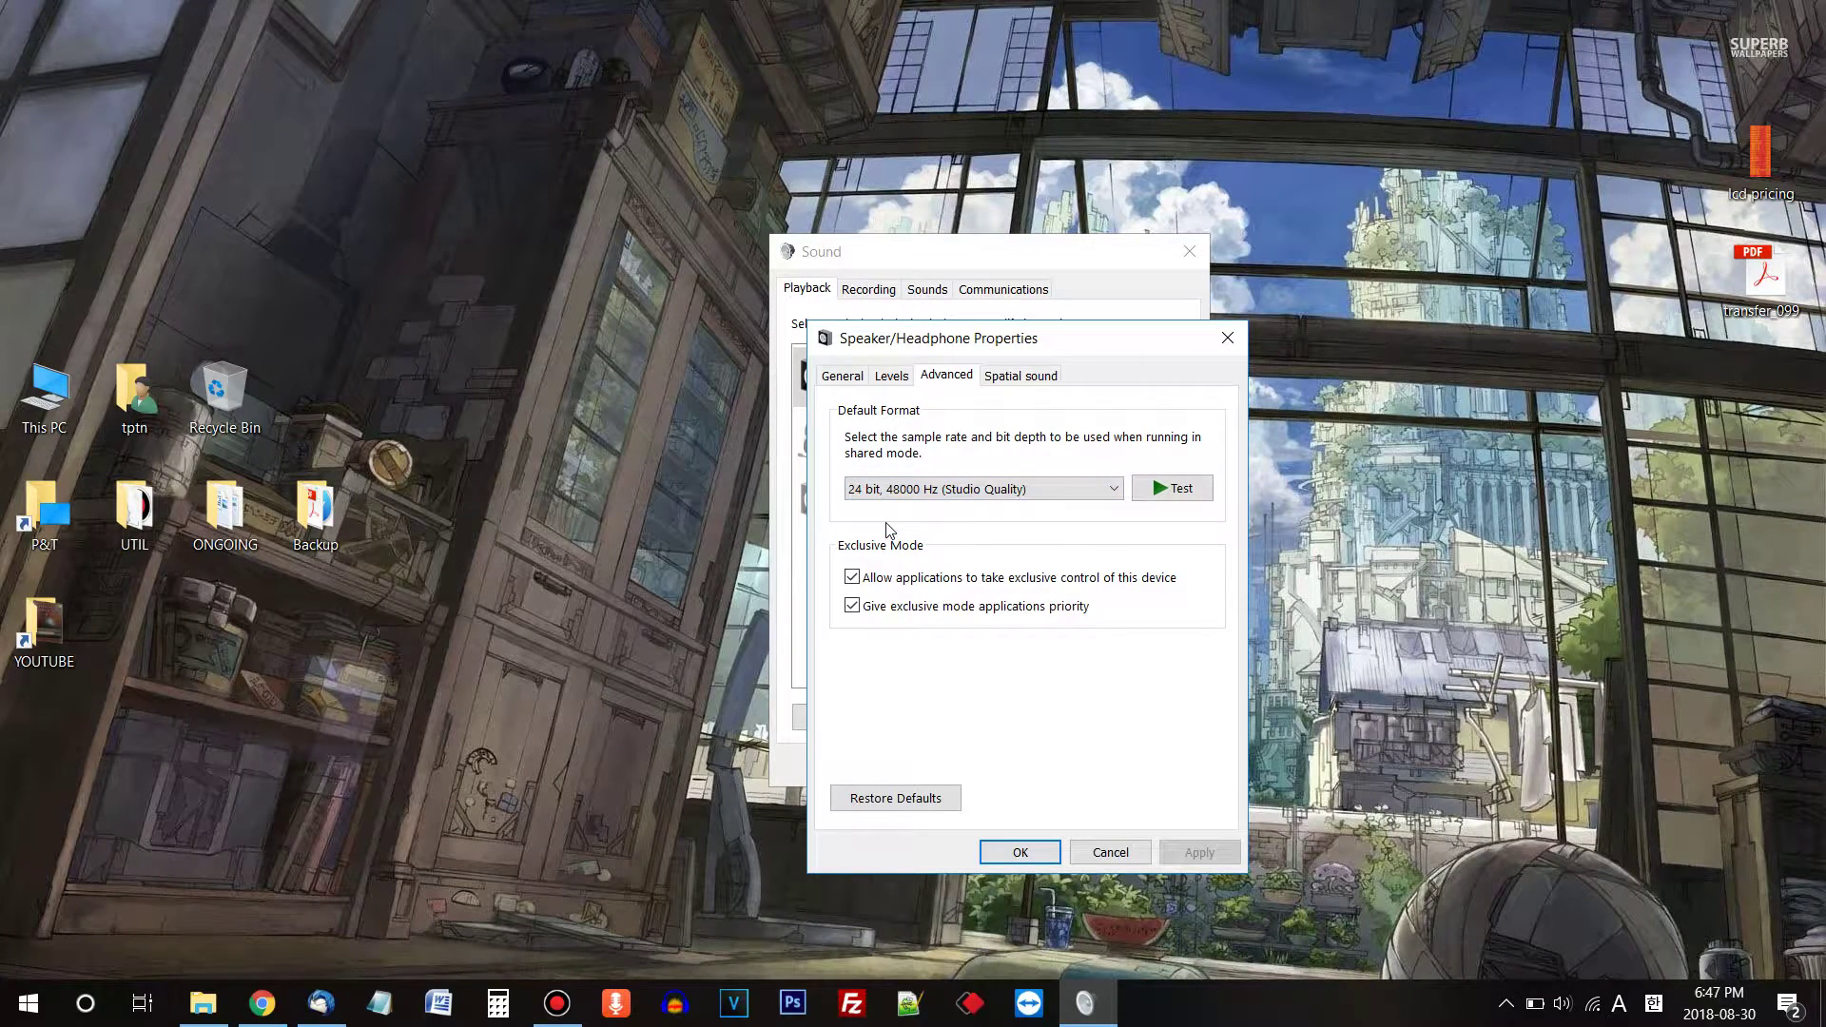
# Step: Review the format list again, keeping 24 bit, 48000 Hz (Studio Quality) selected
pyautogui.click(890, 489)
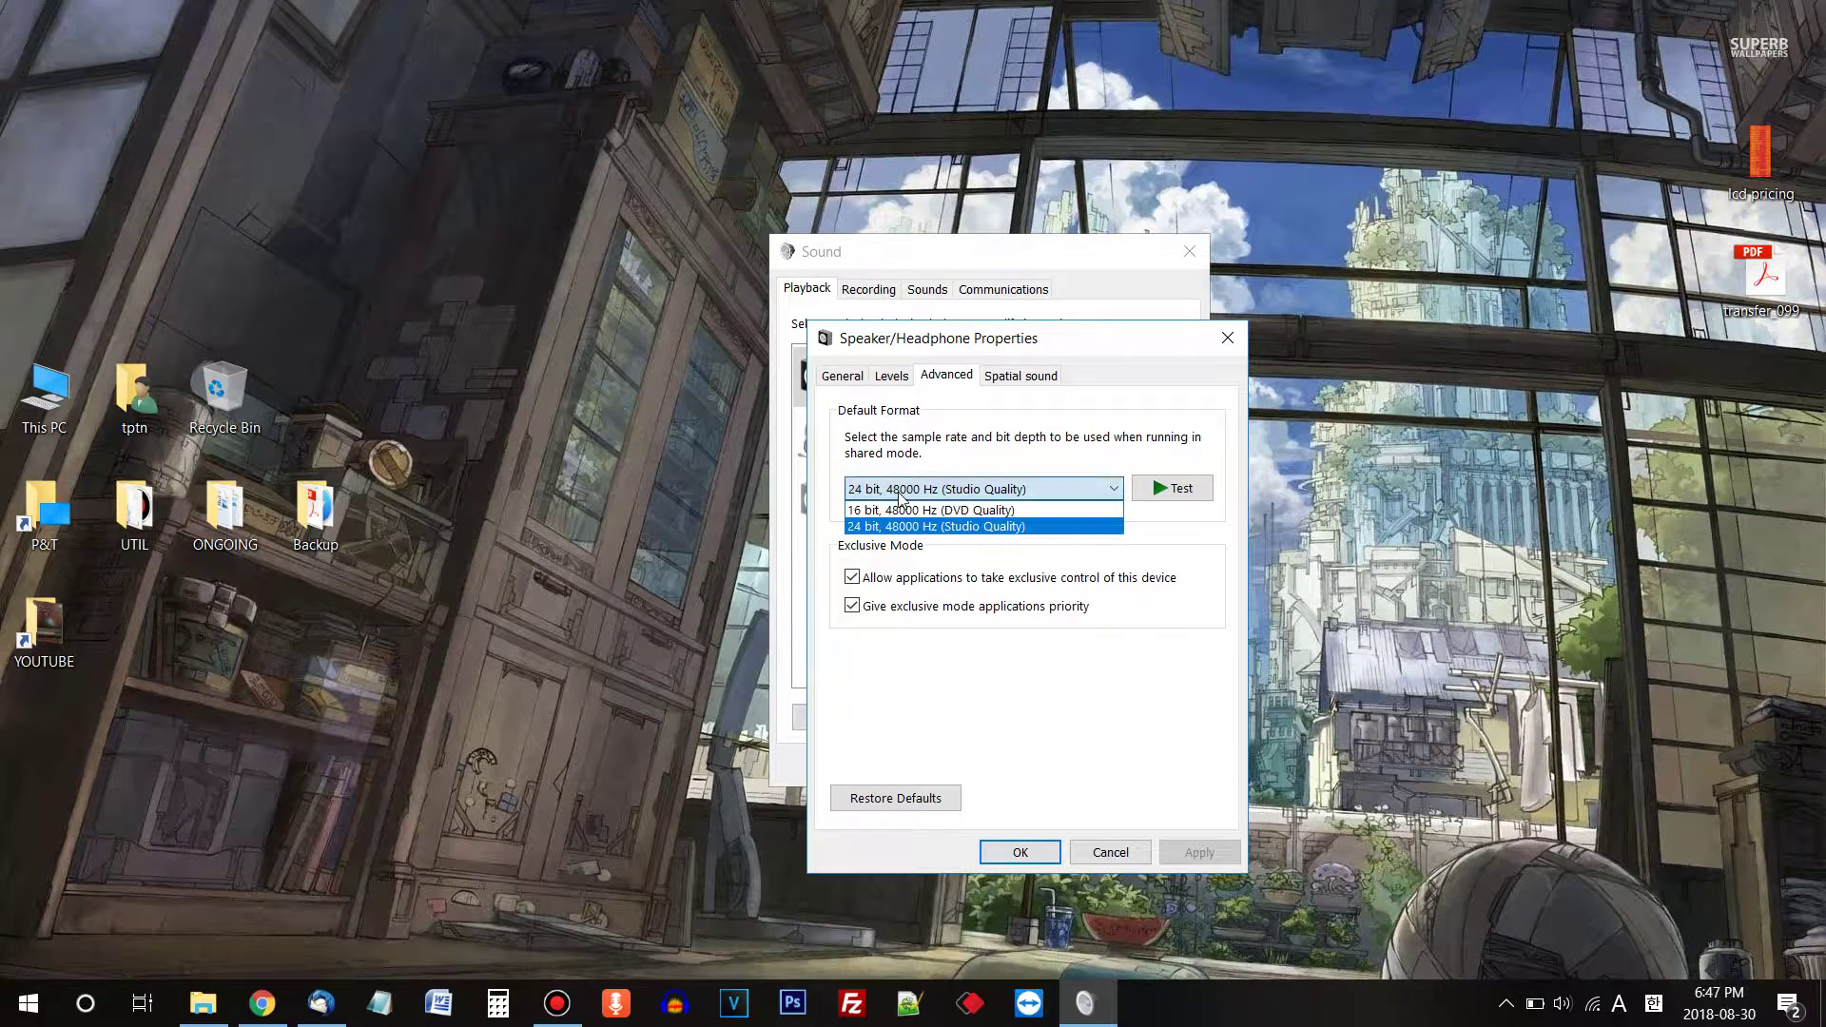
pyautogui.click(886, 525)
pyautogui.click(891, 490)
pyautogui.click(884, 529)
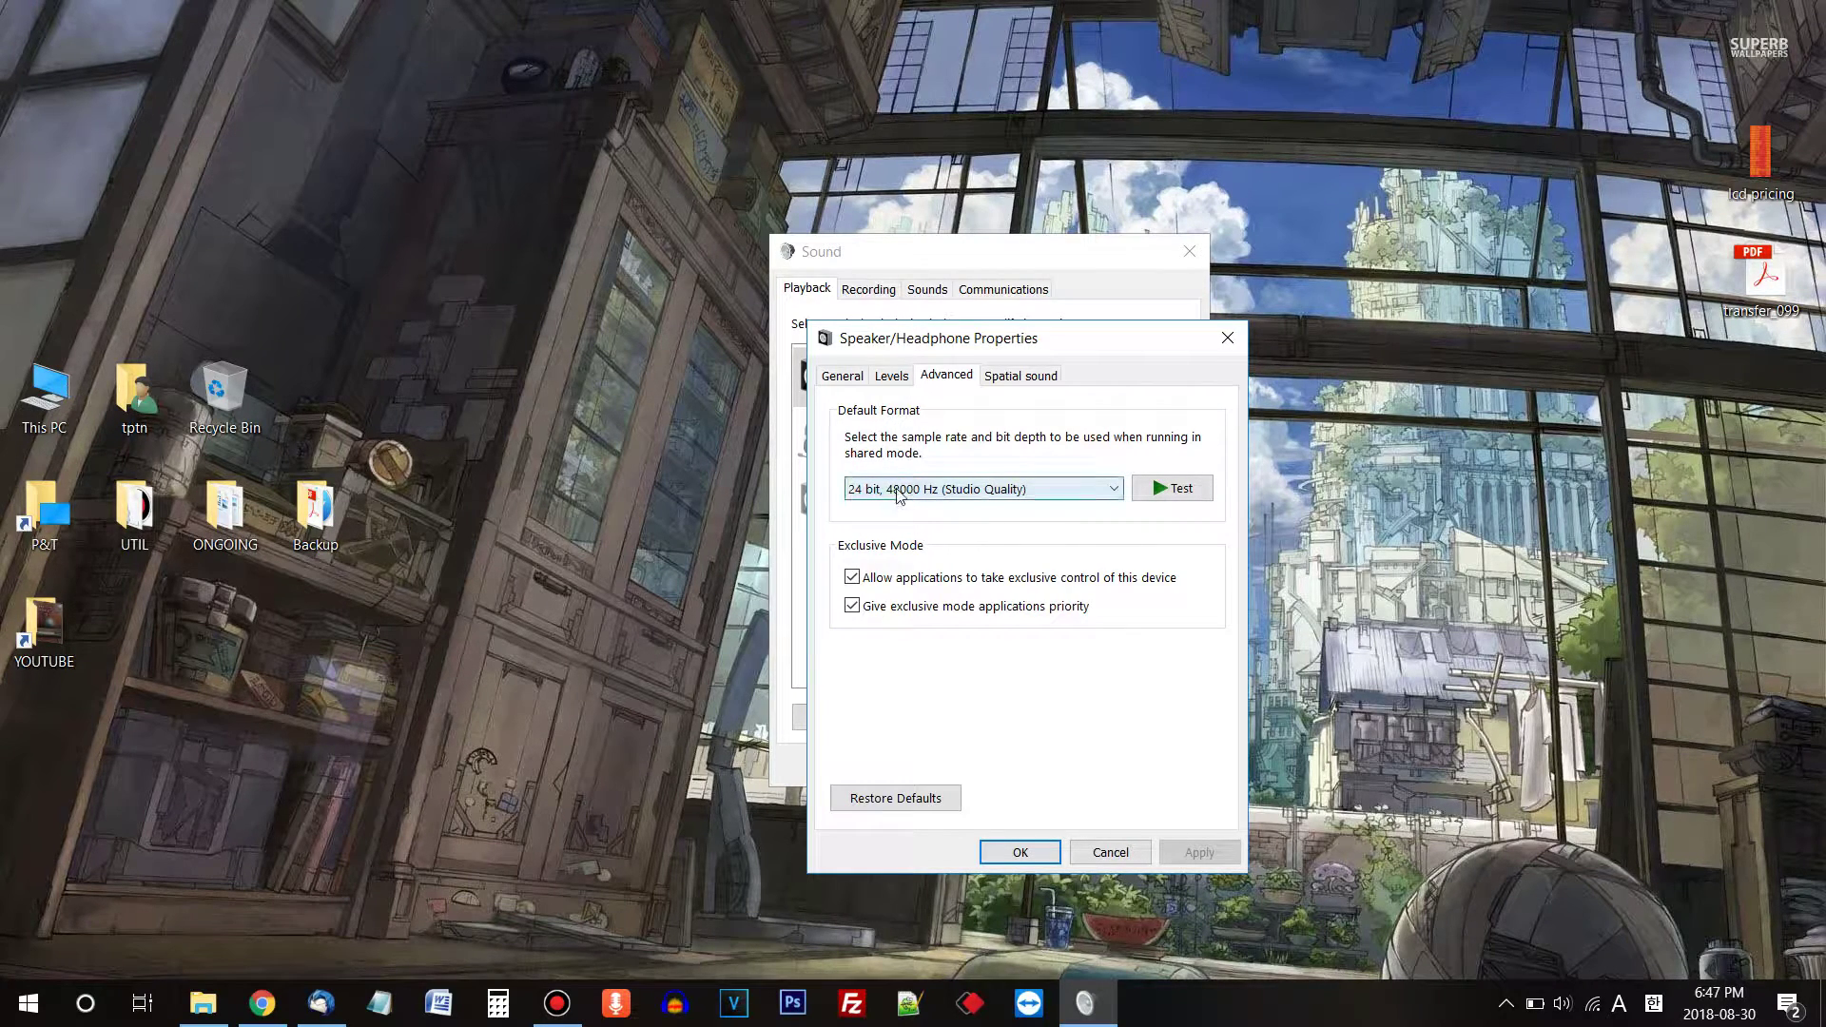
pyautogui.click(897, 489)
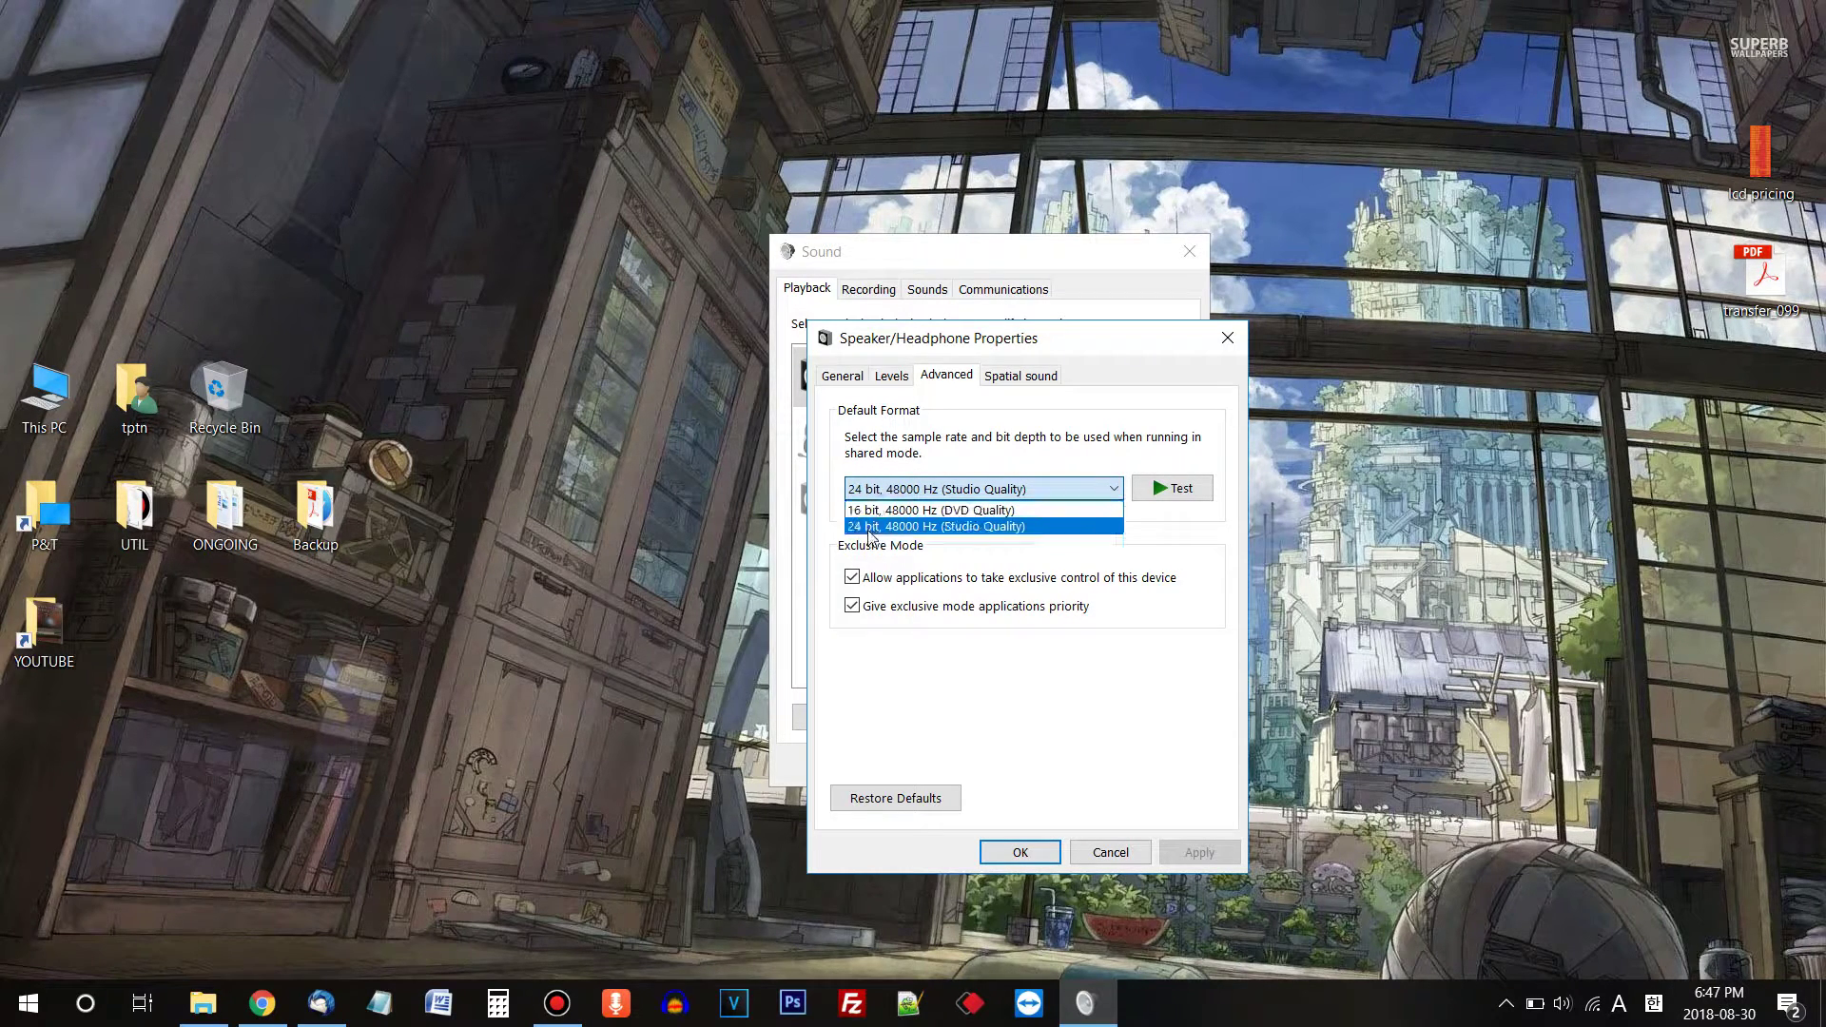
pyautogui.click(892, 490)
pyautogui.click(1167, 565)
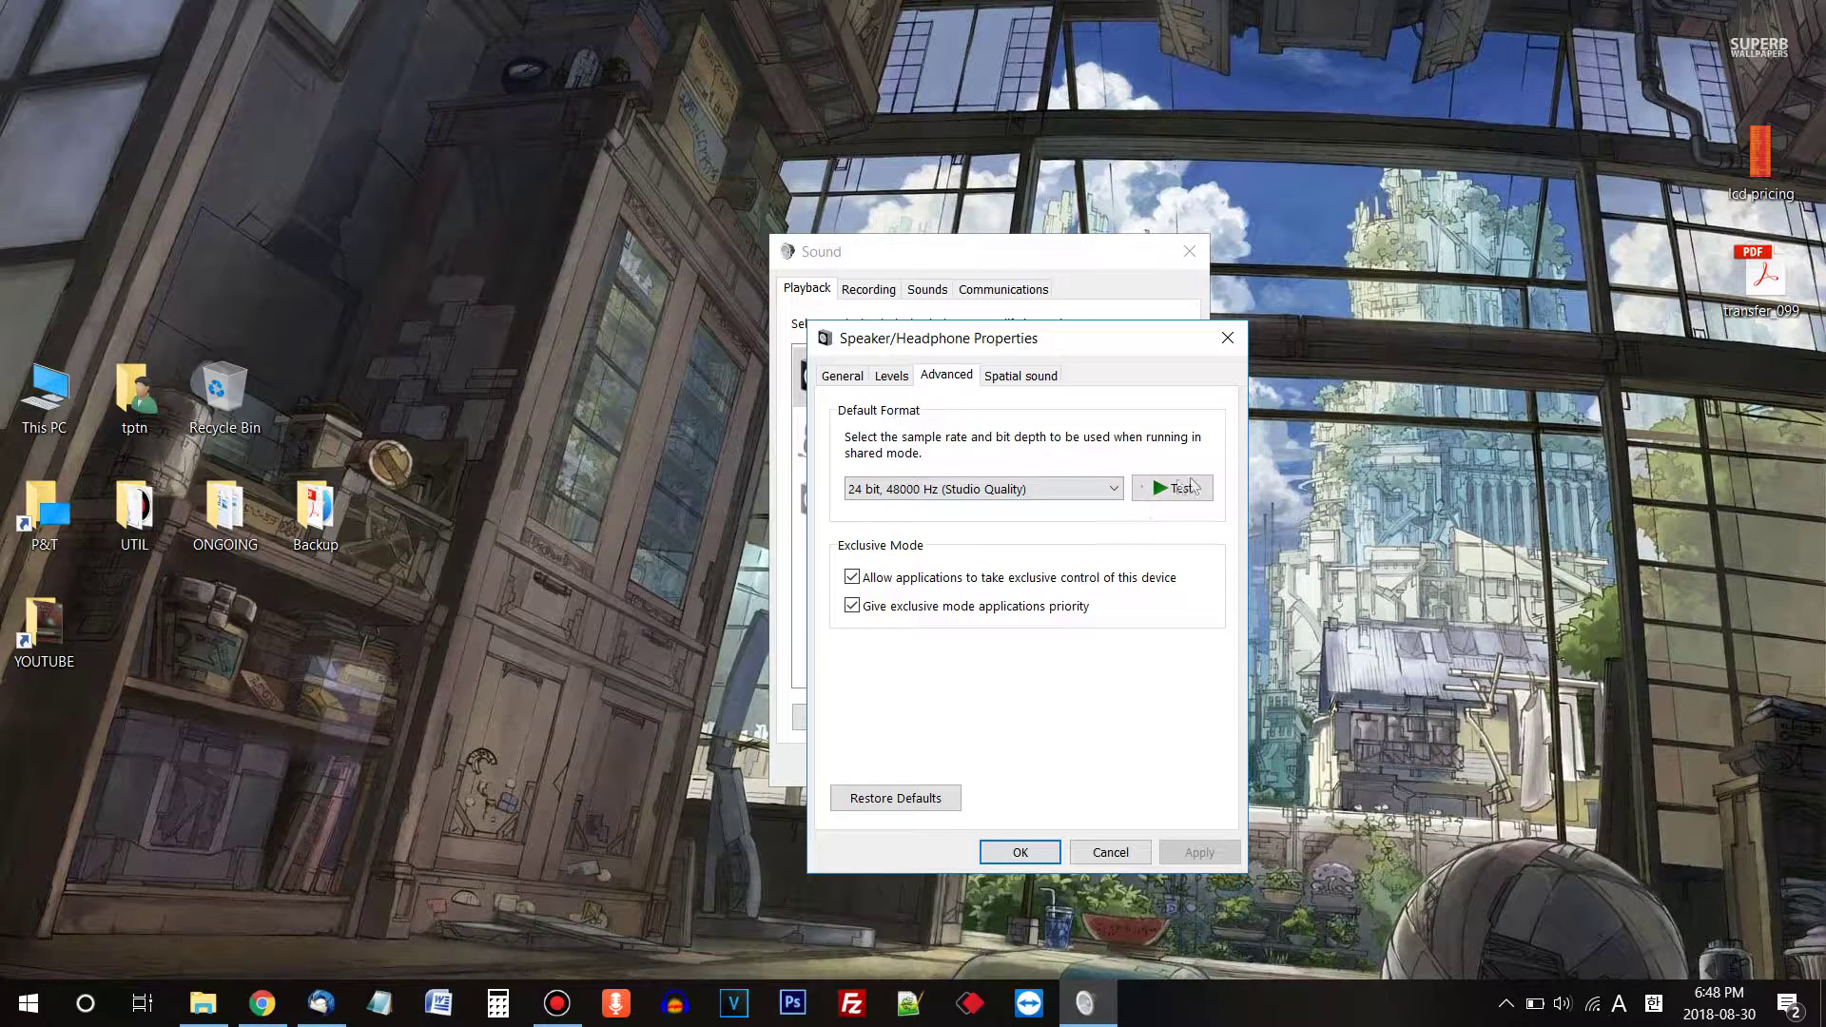
# Step: Play and stop a test tone at 24 bit, 48000 Hz, then close Speaker/Headphone Properties
pyautogui.click(1149, 489)
pyautogui.click(1188, 491)
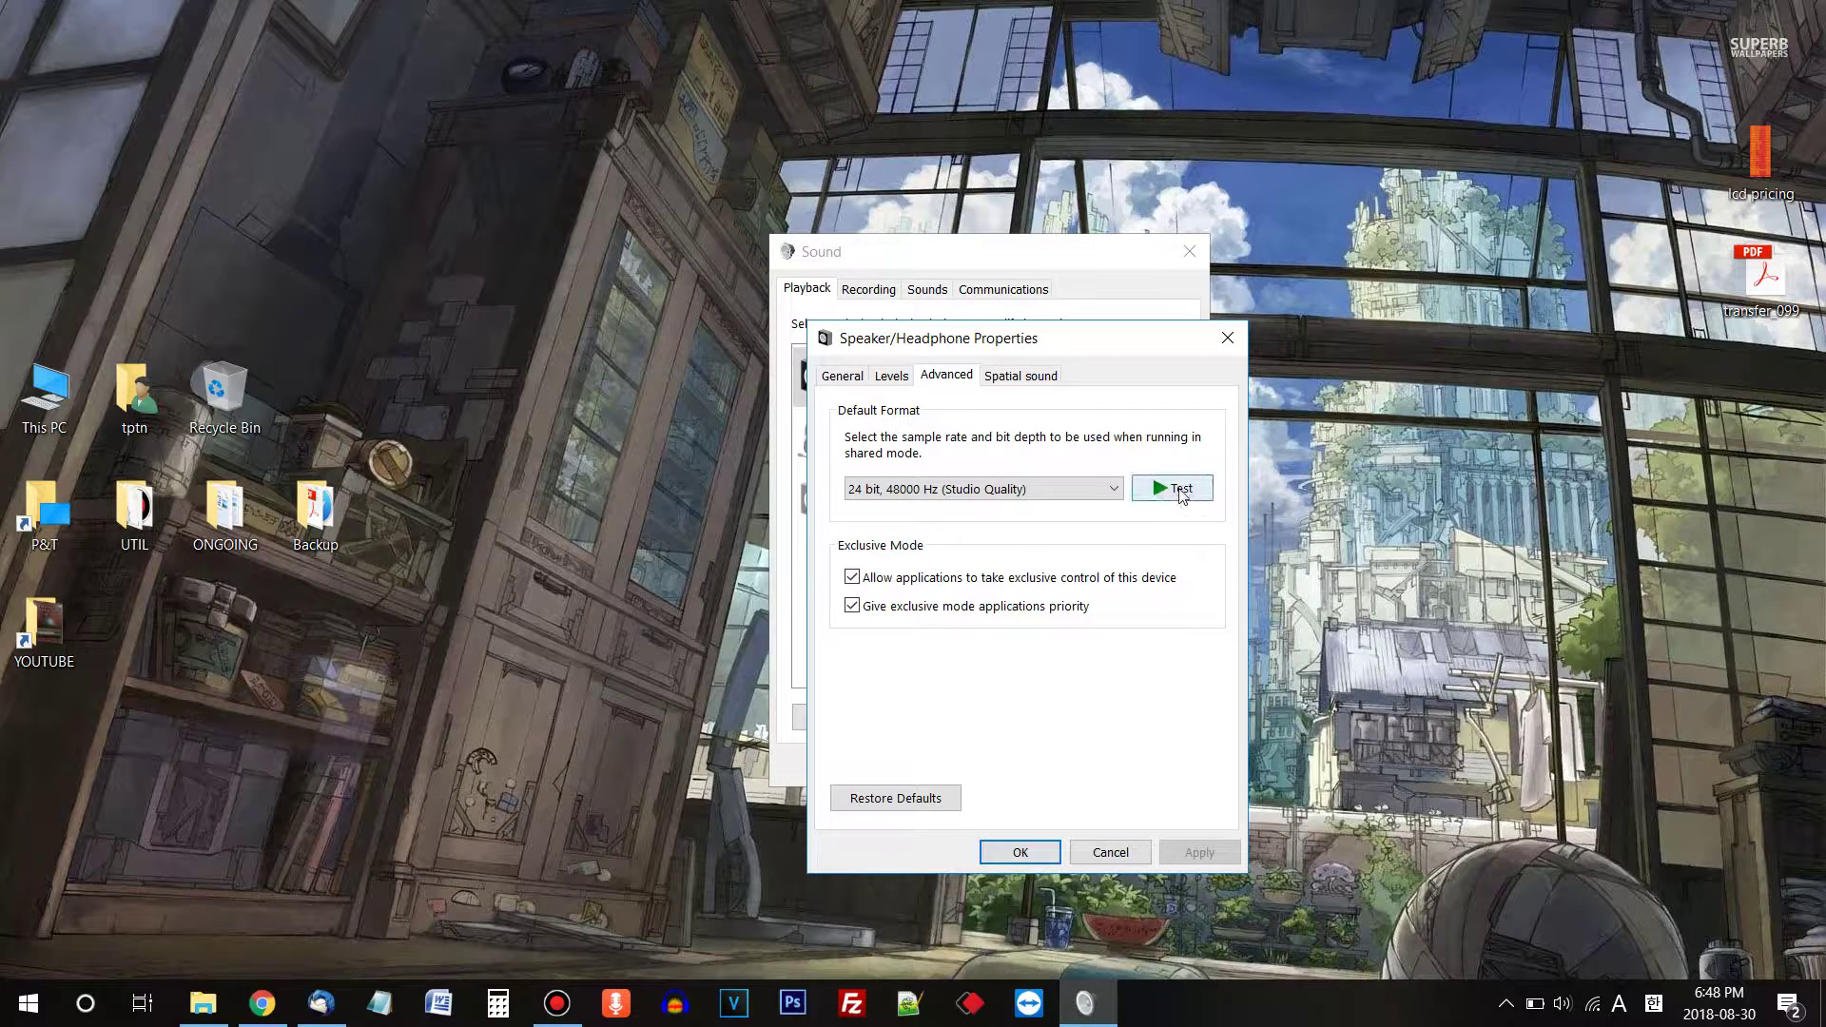
pyautogui.click(1180, 491)
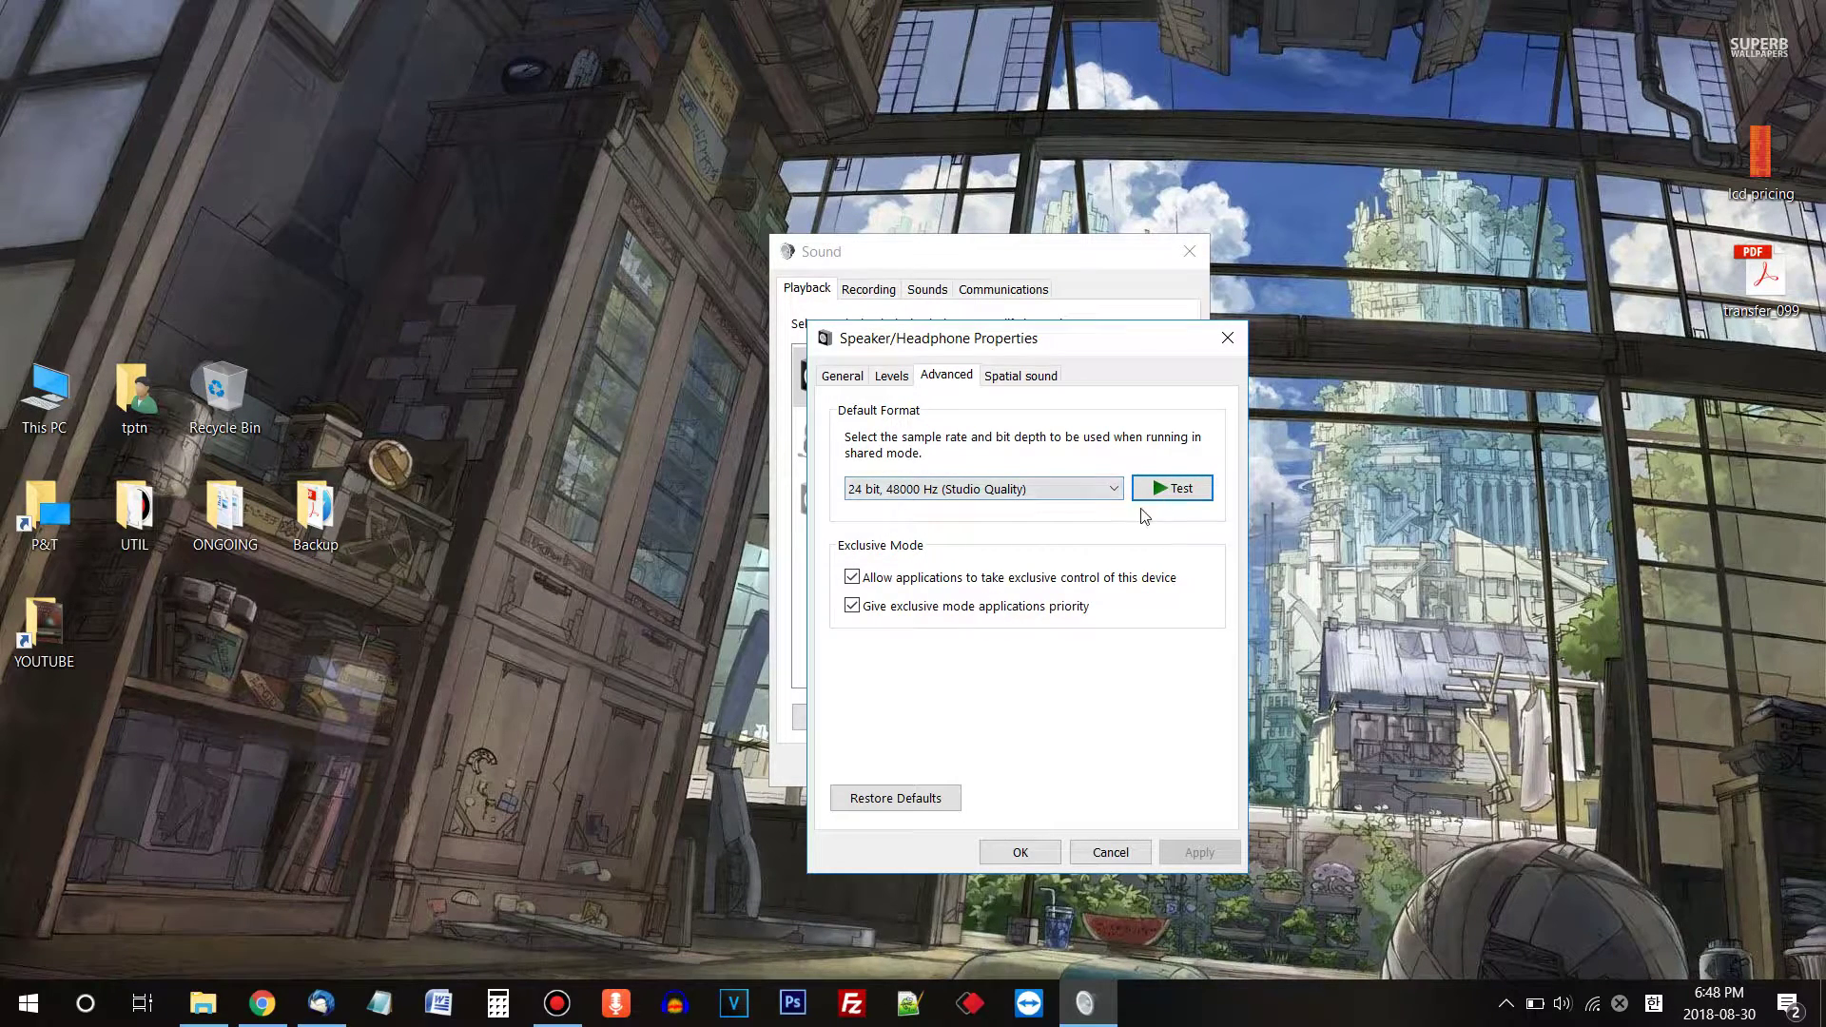
pyautogui.click(1185, 488)
pyautogui.click(1020, 852)
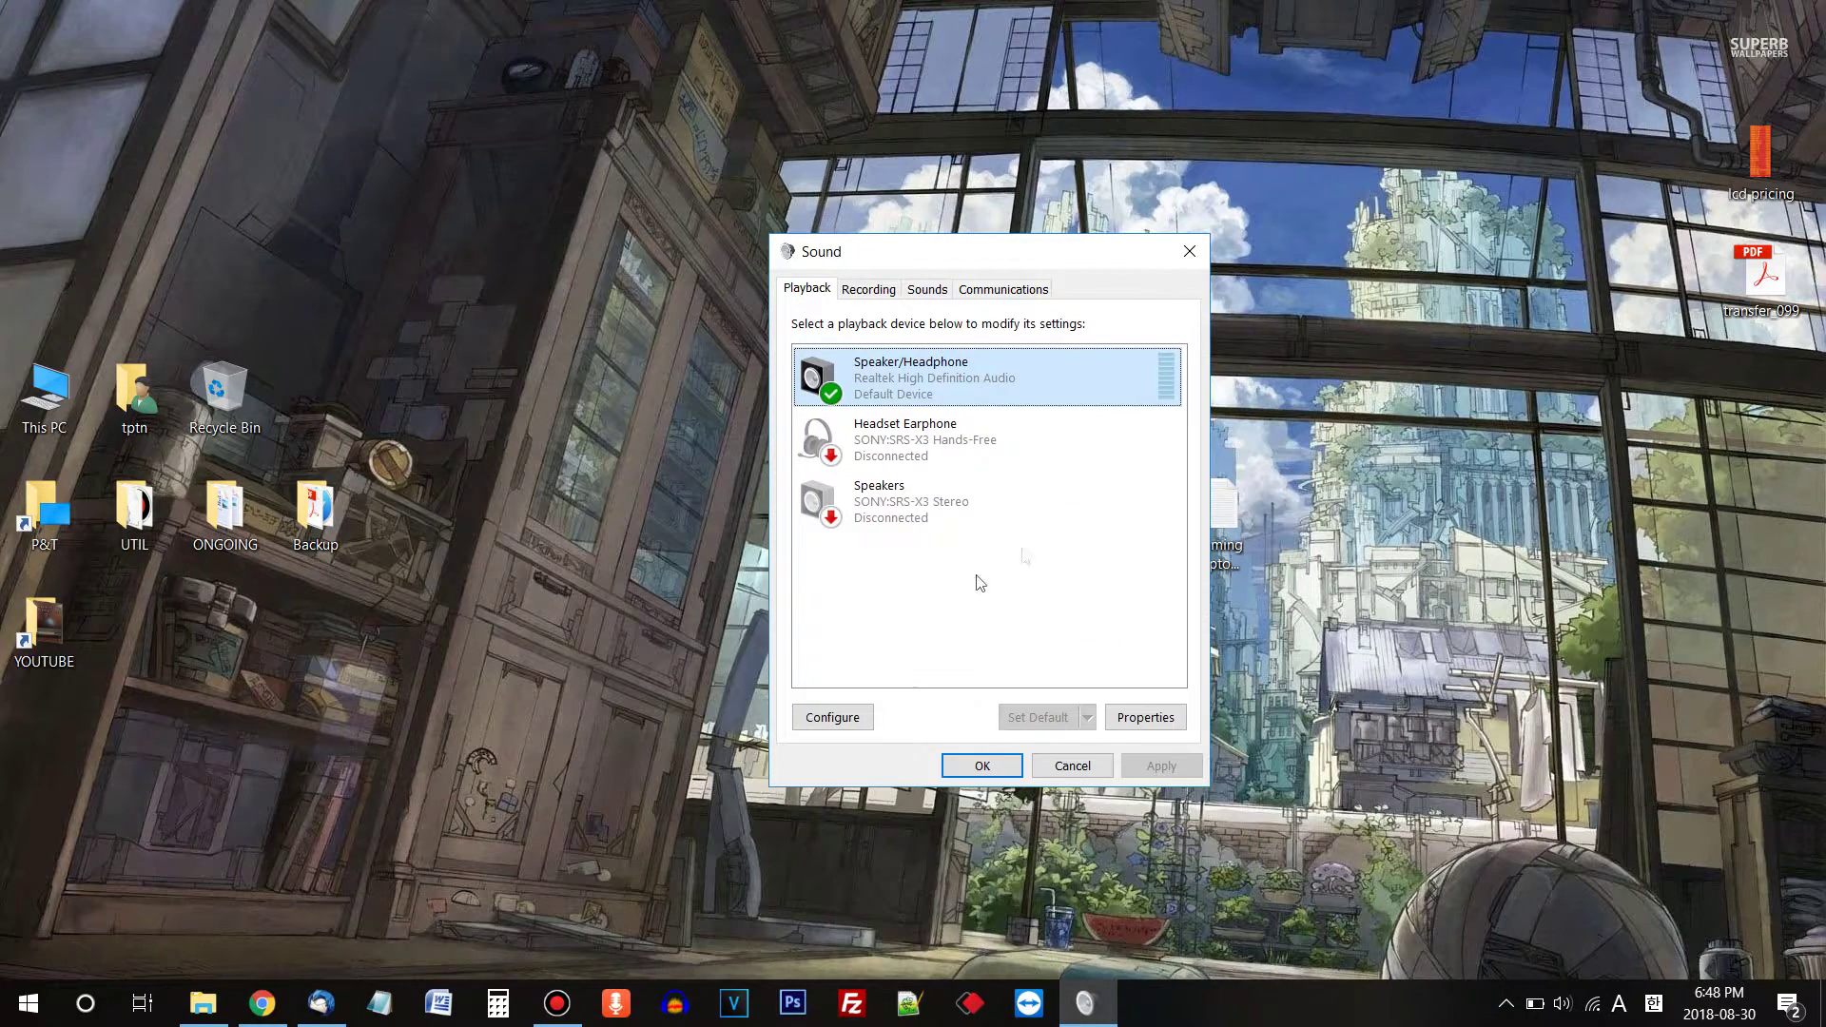
# Step: Check the Headset Earphone device, then show recording devices and select the Blue Snowball microphone
pyautogui.click(953, 507)
pyautogui.click(950, 444)
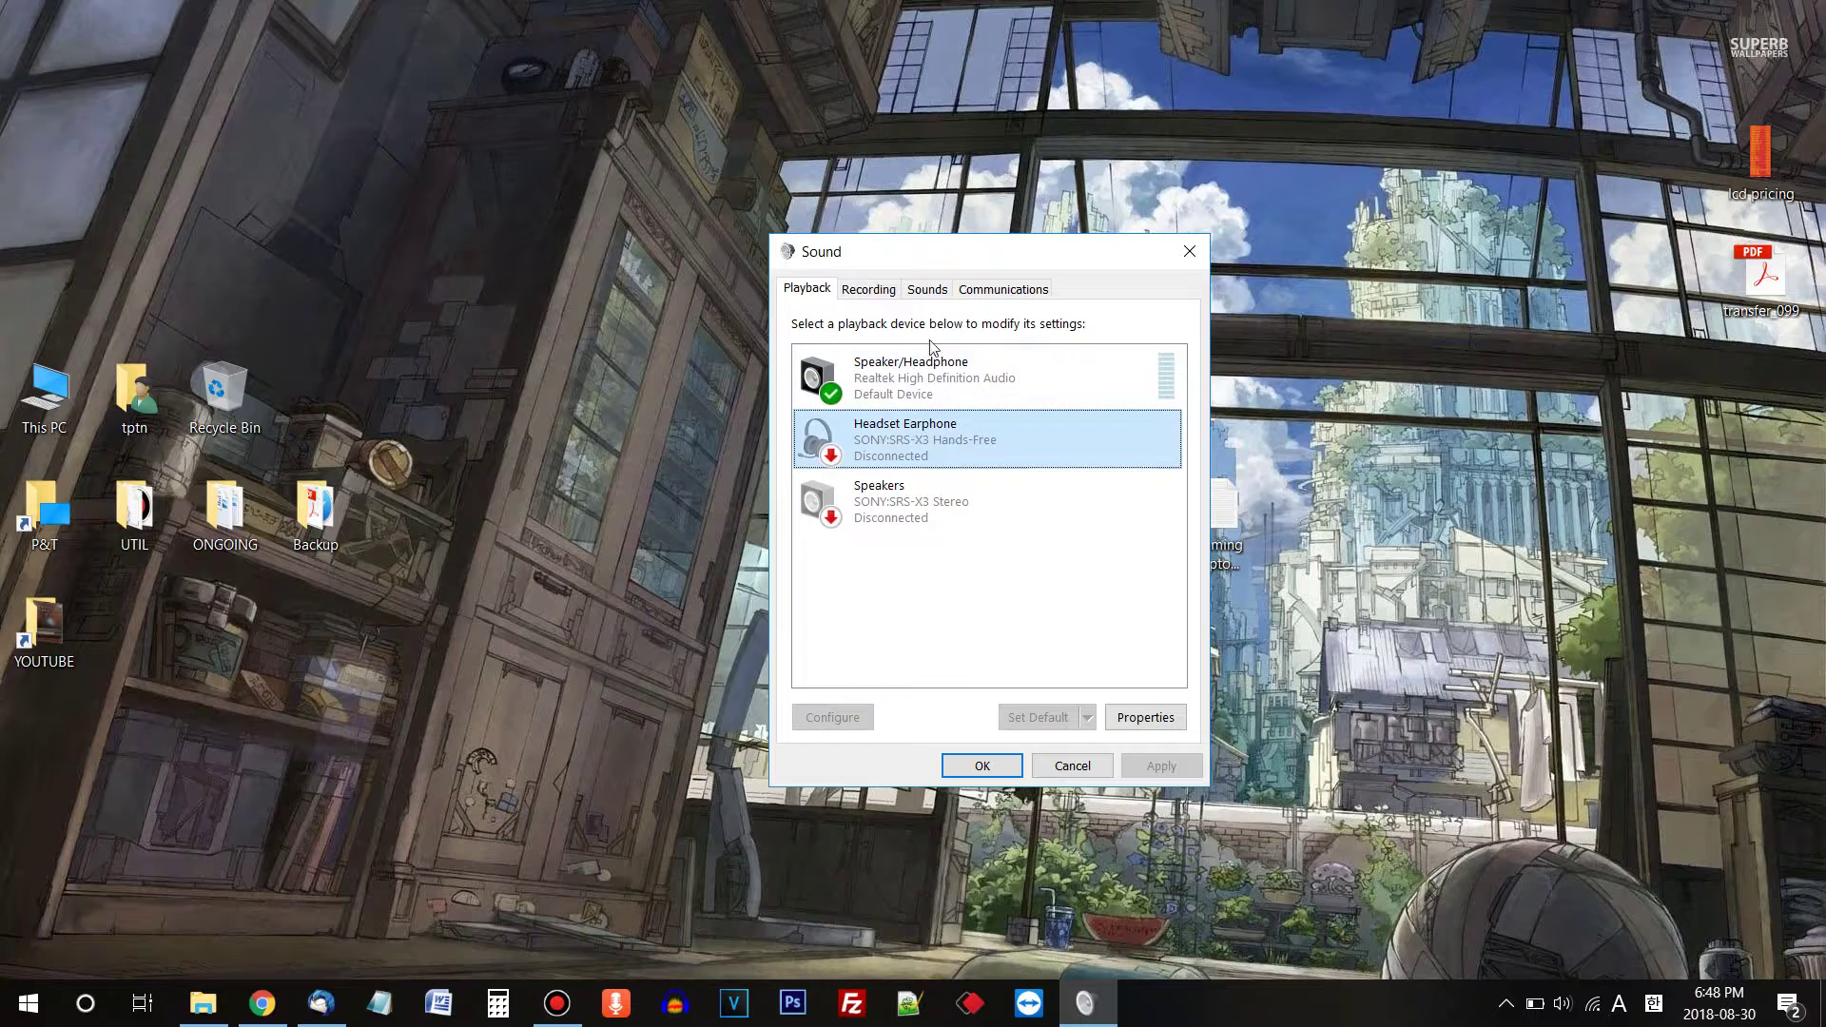
pyautogui.click(873, 290)
pyautogui.click(901, 384)
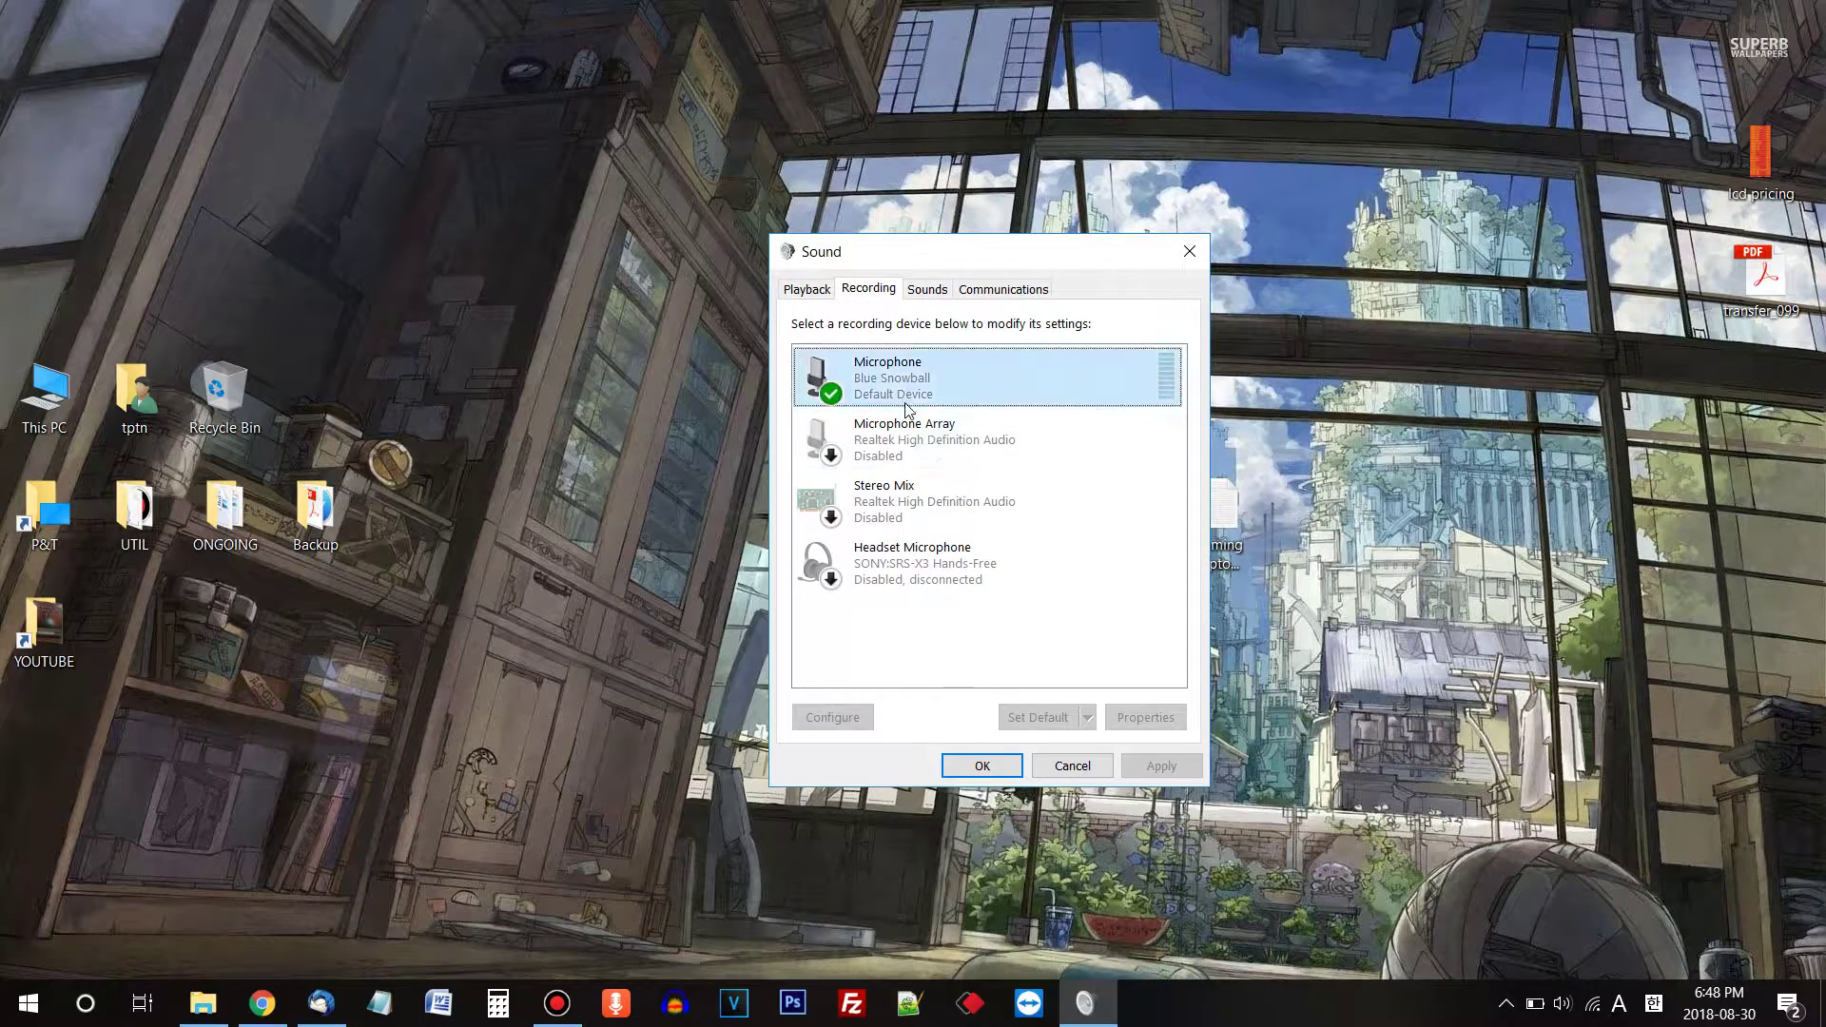
pyautogui.click(935, 445)
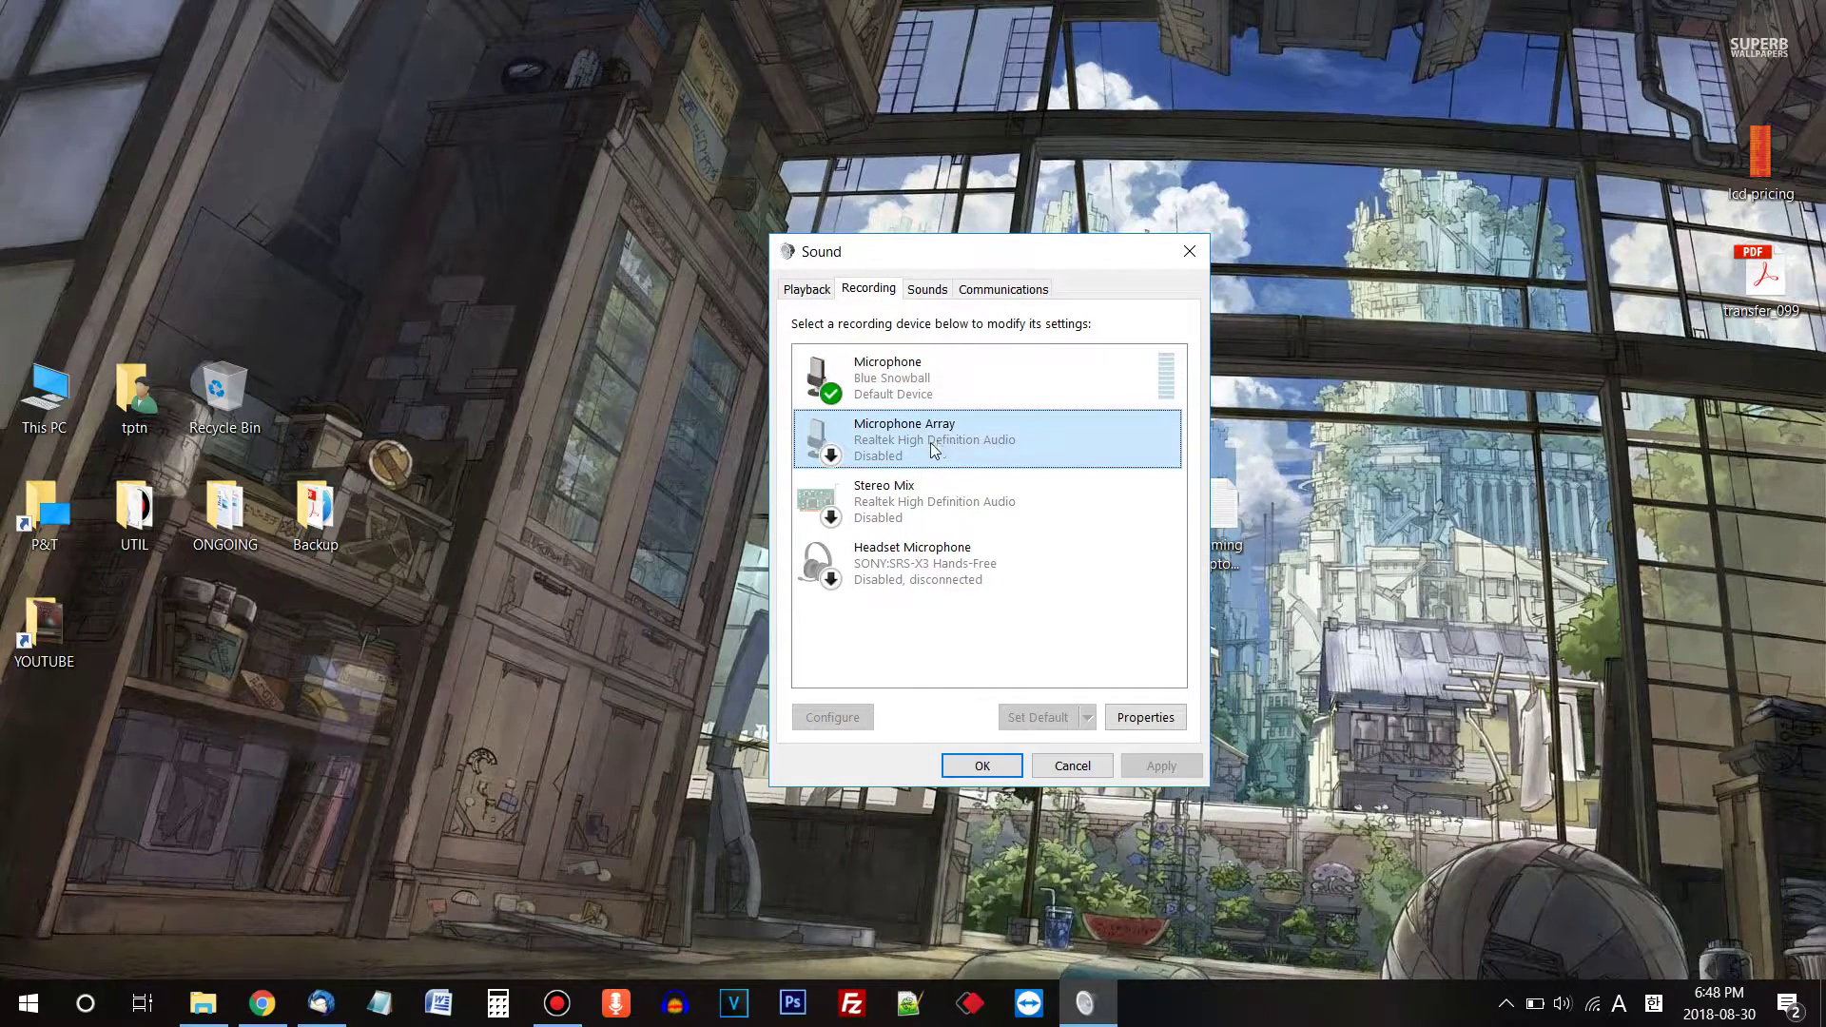
pyautogui.rightClick(914, 382)
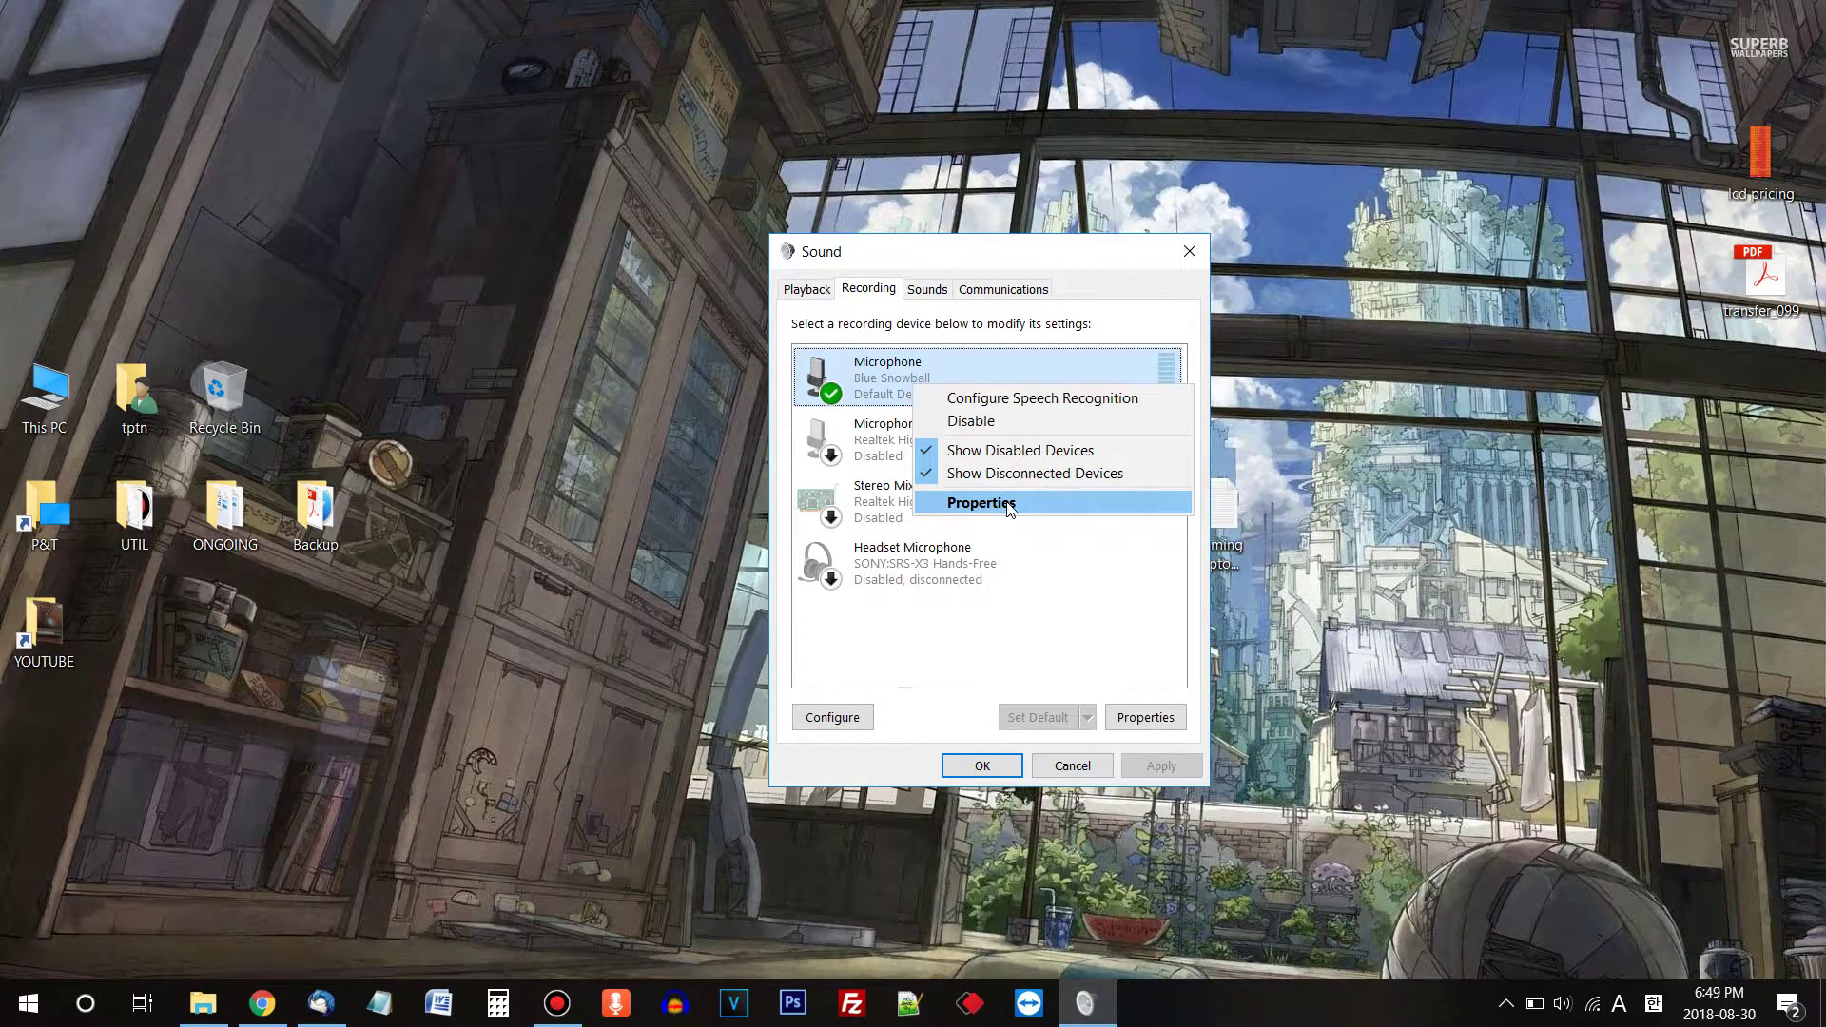
# Step: In Blue Snowball Microphone Properties, keep the 1 channel, 16 bit, 48000 Hz format
pyautogui.click(1007, 509)
pyautogui.moveTo(977, 357); pyautogui.dragTo(942, 495)
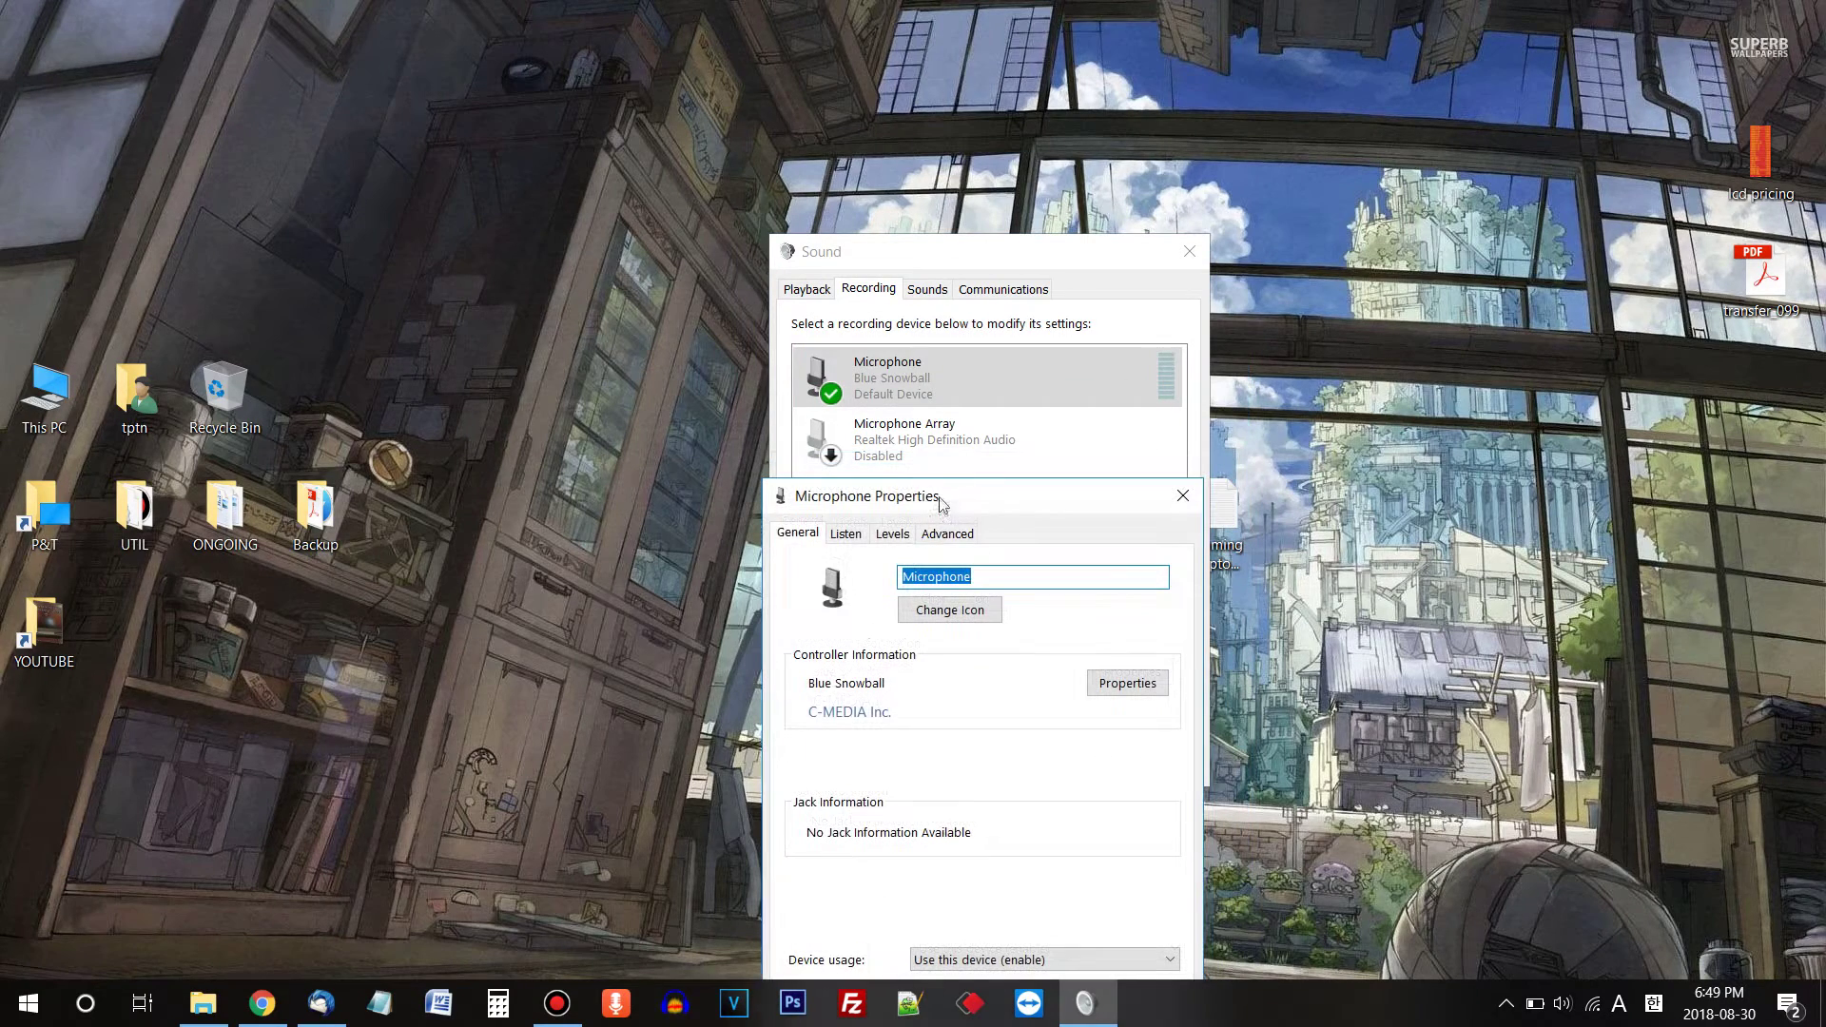
pyautogui.click(954, 539)
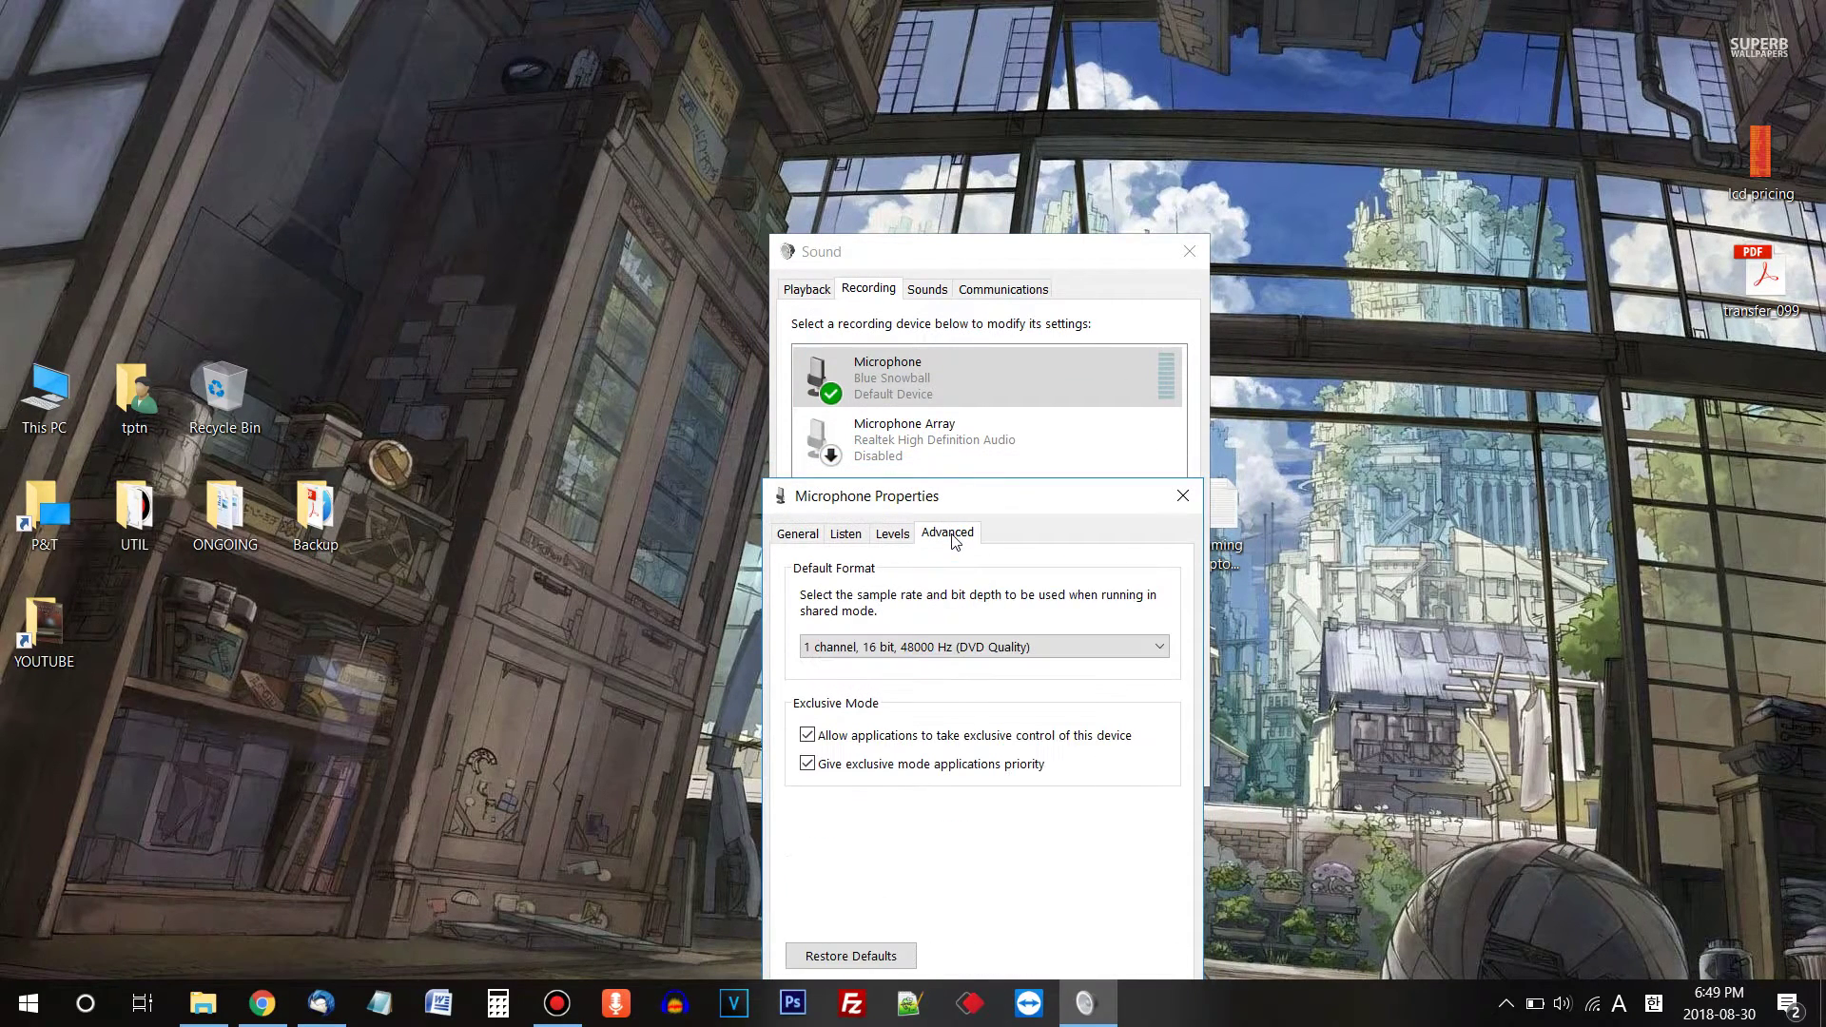
pyautogui.click(977, 648)
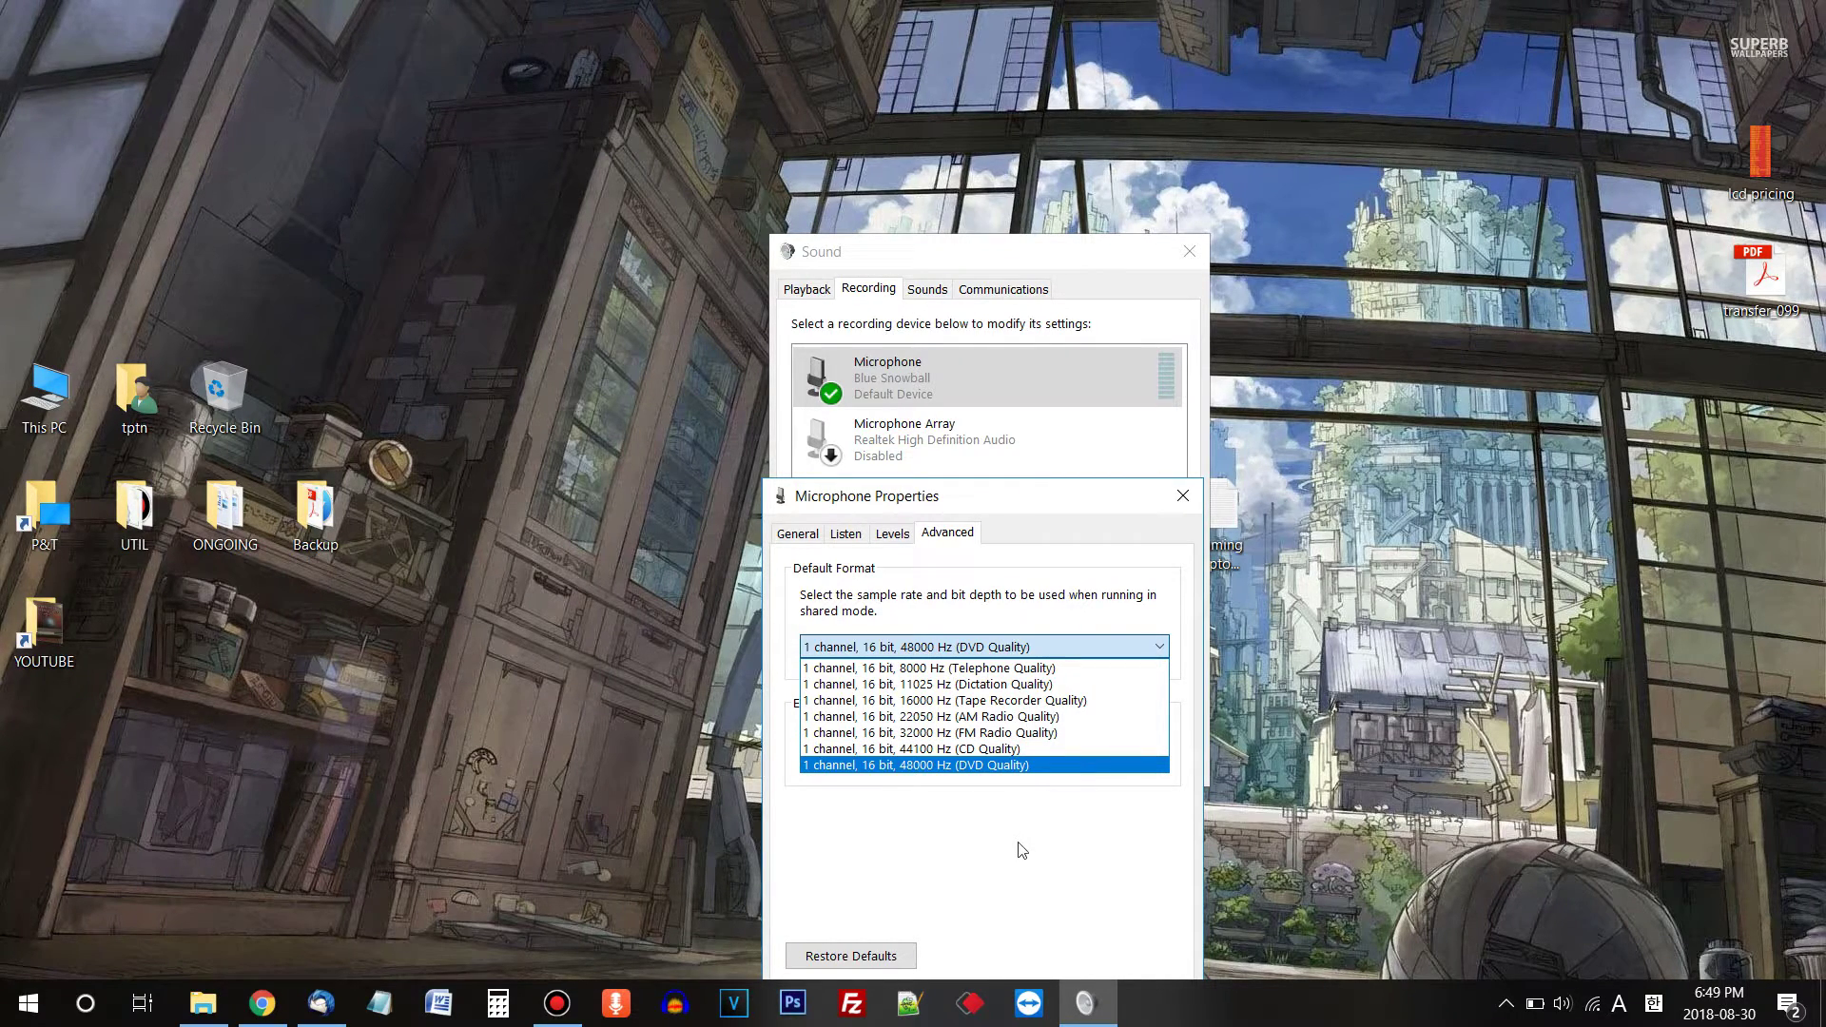
pyautogui.click(1022, 866)
pyautogui.moveTo(1000, 521); pyautogui.dragTo(1096, 174)
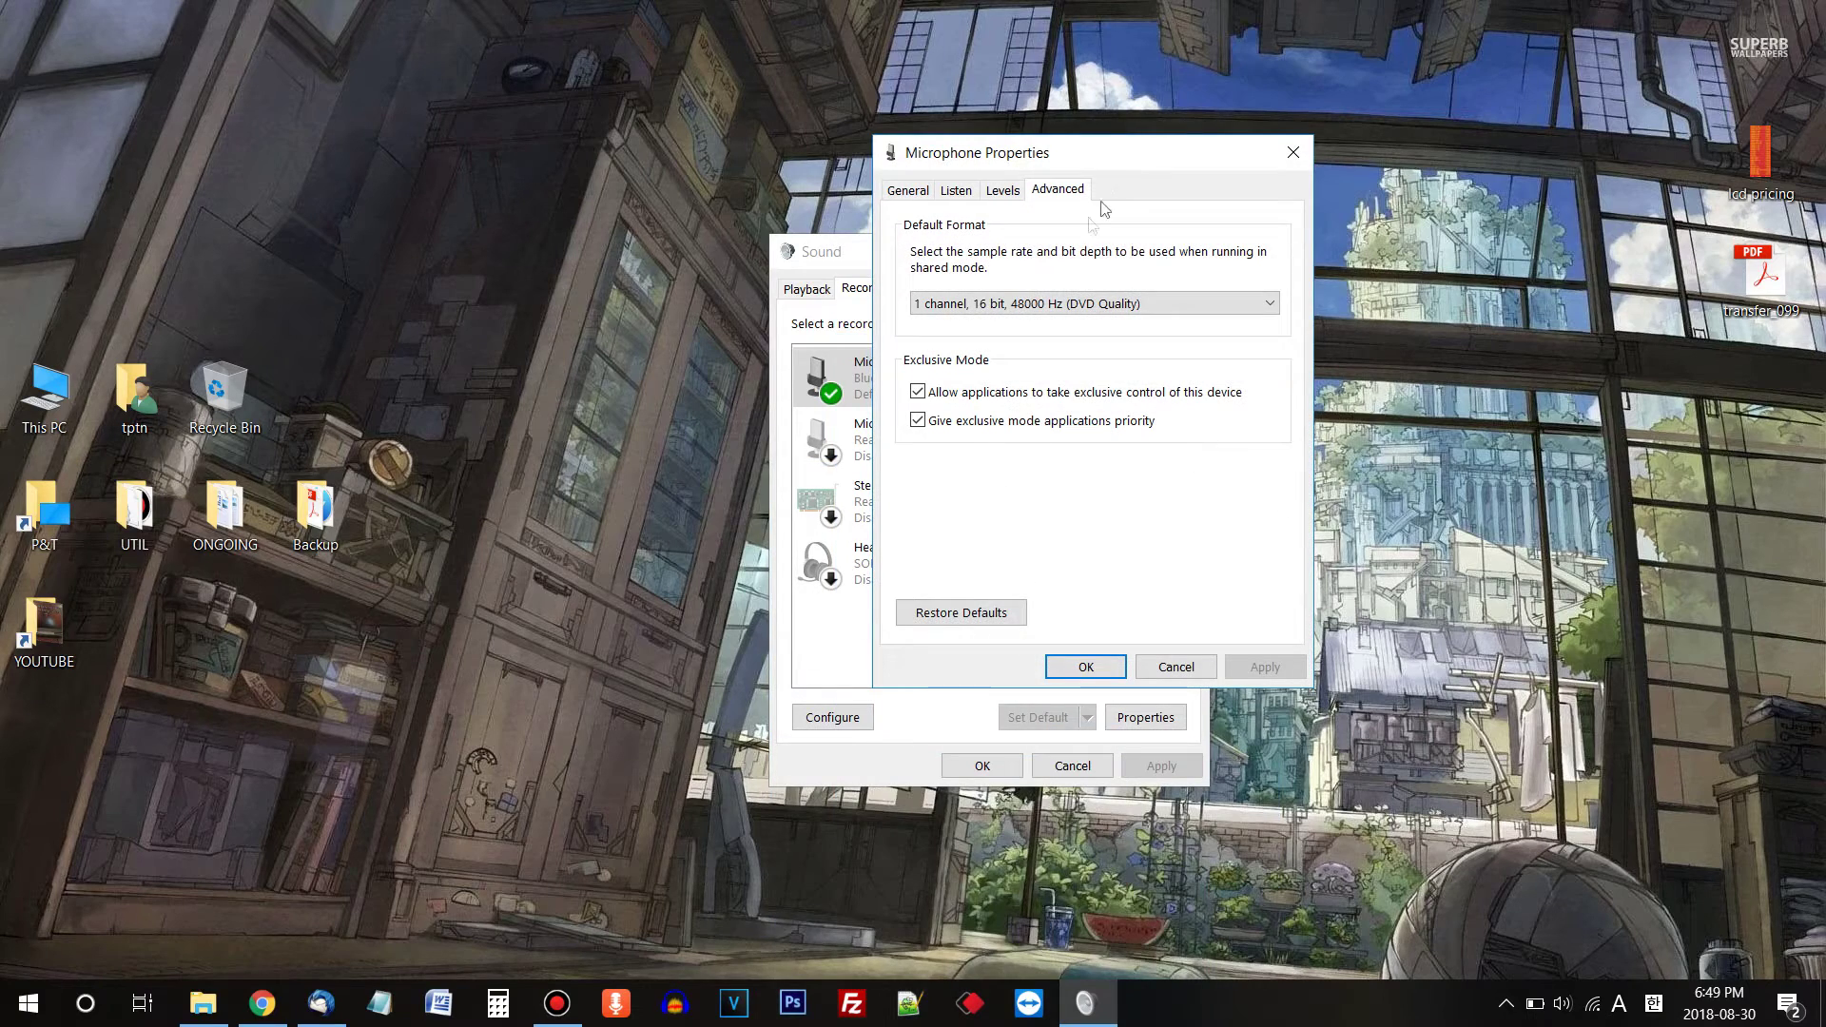